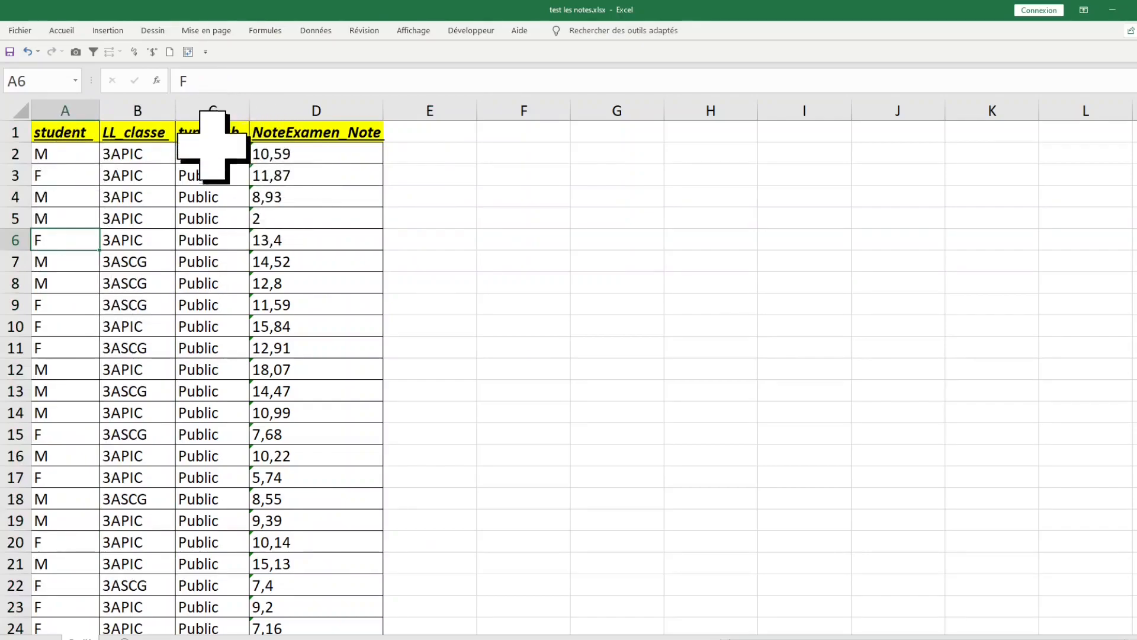
Step: Examine the student, LL_classe, typeEtab and NoteExamen_Note columns of the data
{"action": "left_click", "coordinate": [234, 153]}
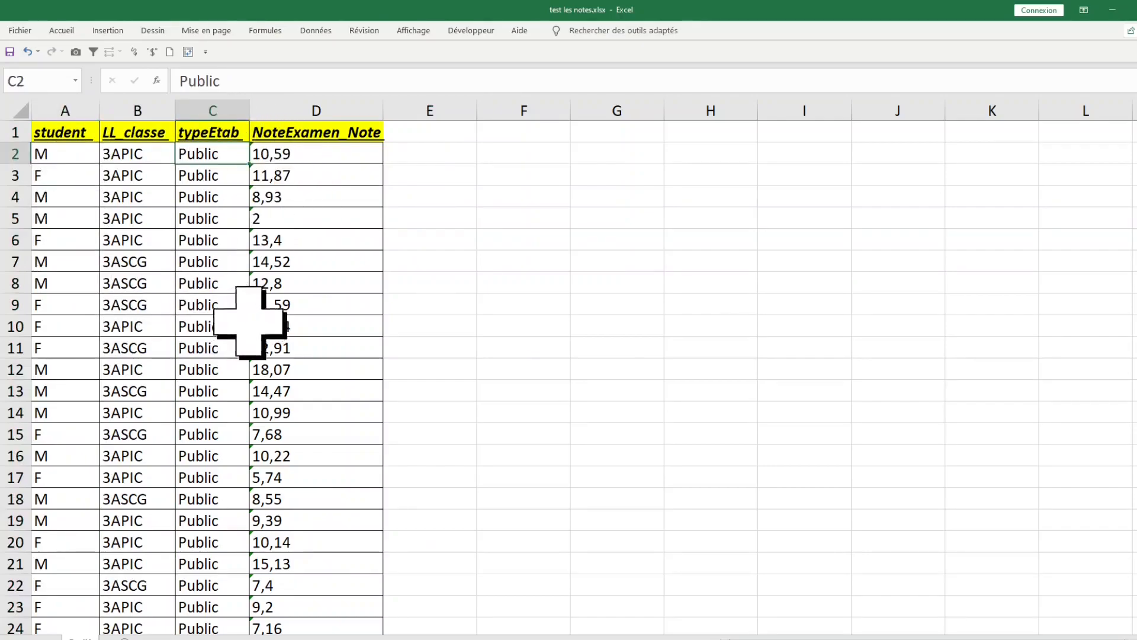
{"action": "left_click", "coordinate": [332, 153]}
{"action": "left_click", "coordinate": [325, 303]}
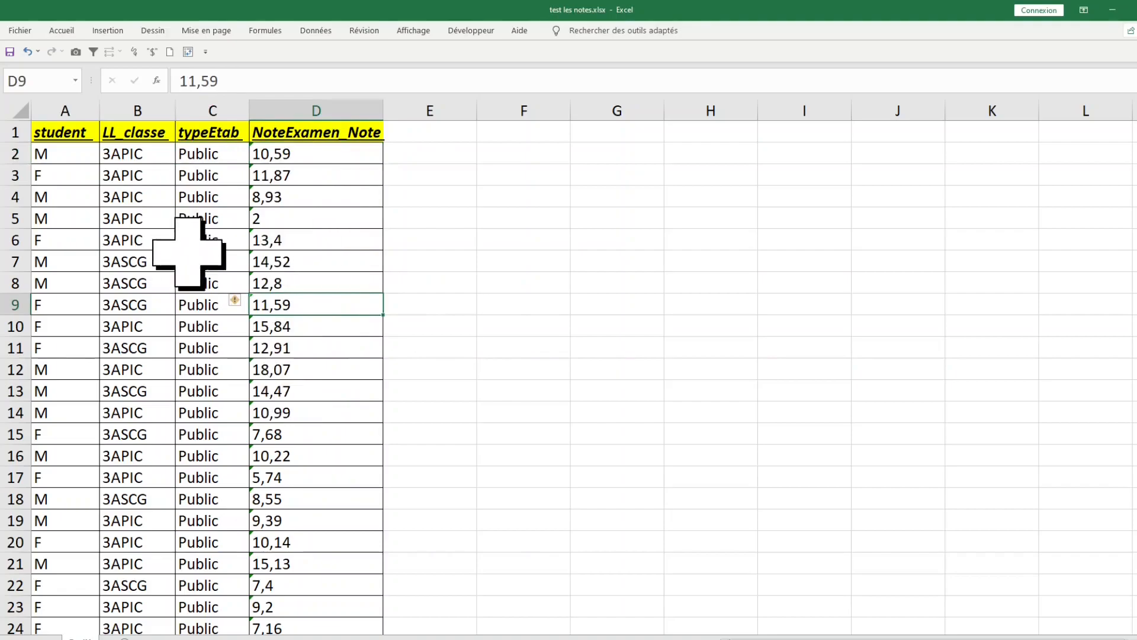
{"action": "left_click", "coordinate": [64, 155]}
{"action": "left_click", "coordinate": [66, 111]}
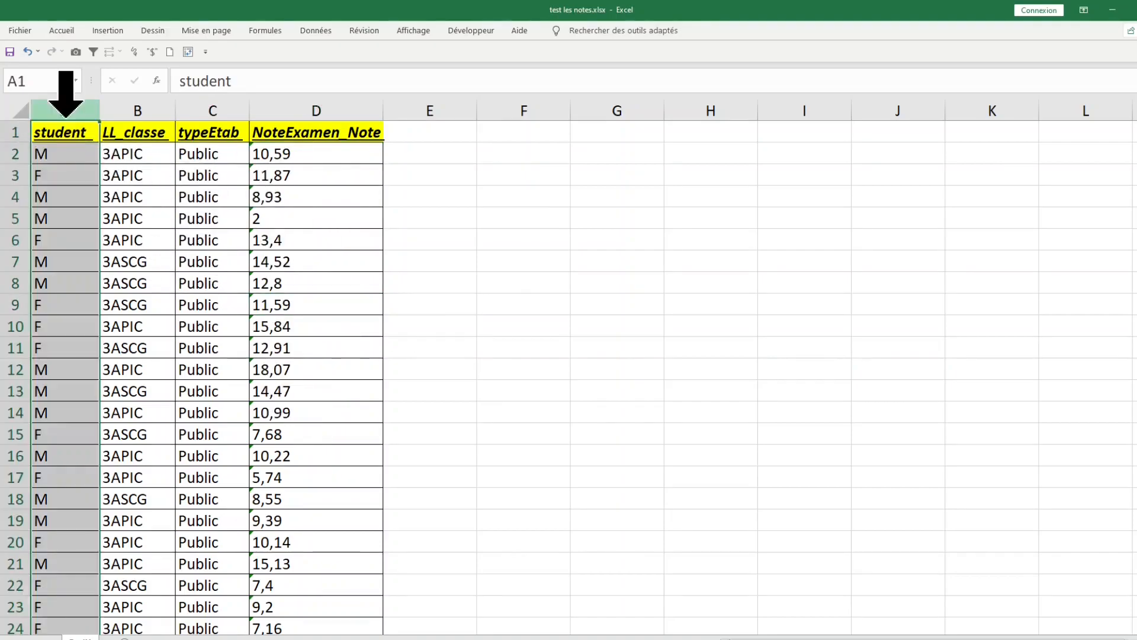
{"action": "left_click", "coordinate": [144, 112]}
{"action": "left_click", "coordinate": [202, 111]}
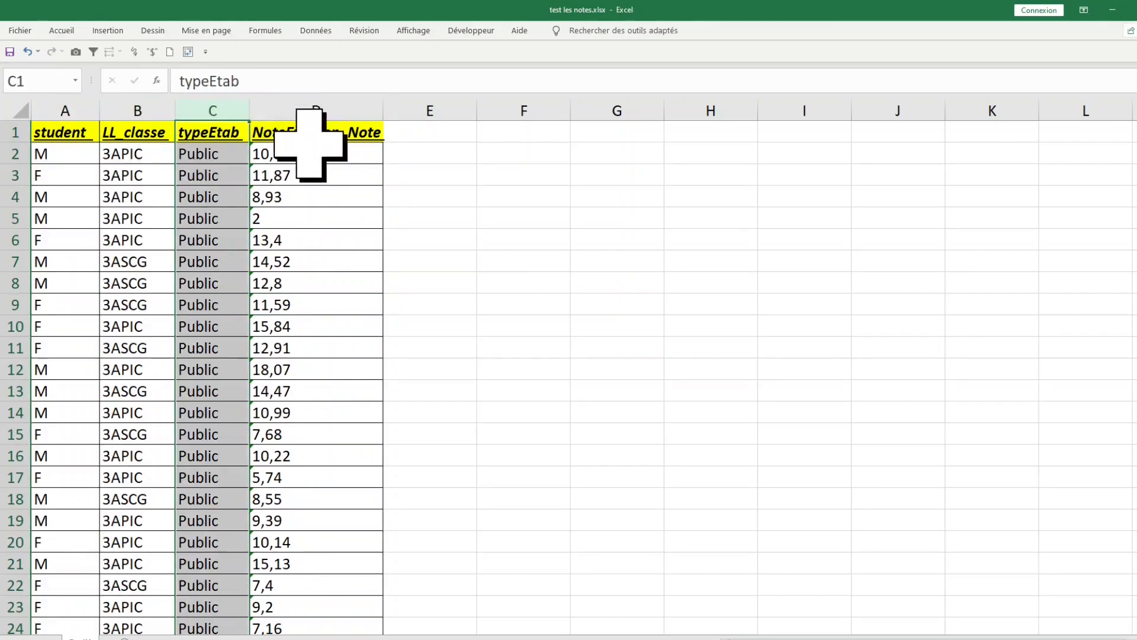
{"action": "left_click", "coordinate": [310, 137]}
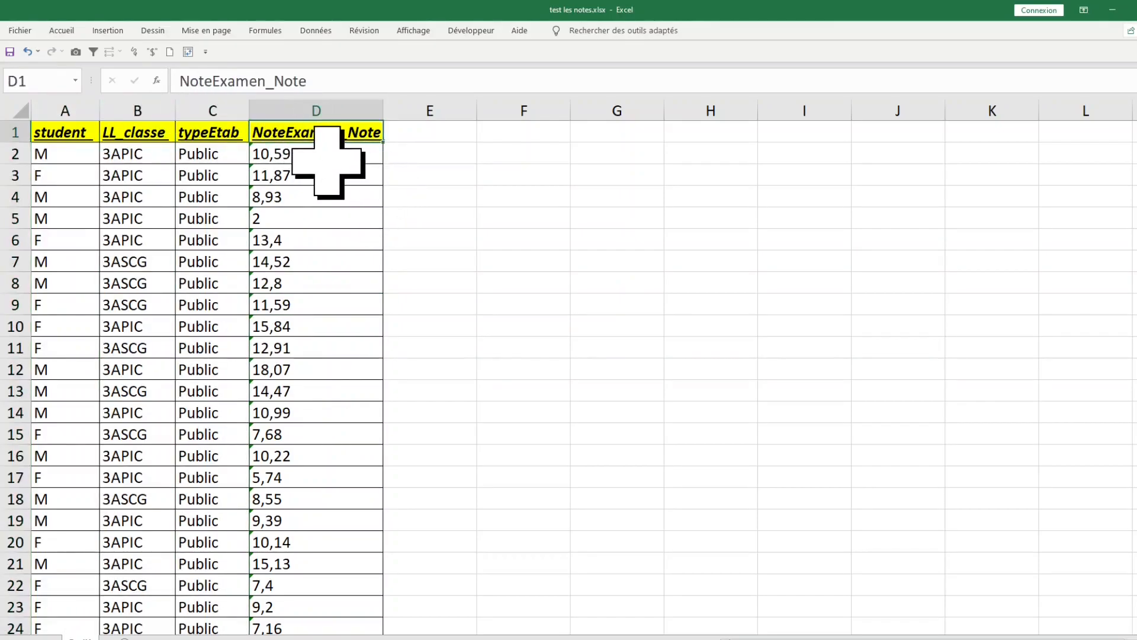
Step: Enter =ESTNUM(D2) in cell E2 to test whether the first exam mark is a number
{"action": "left_click", "coordinate": [459, 159]}
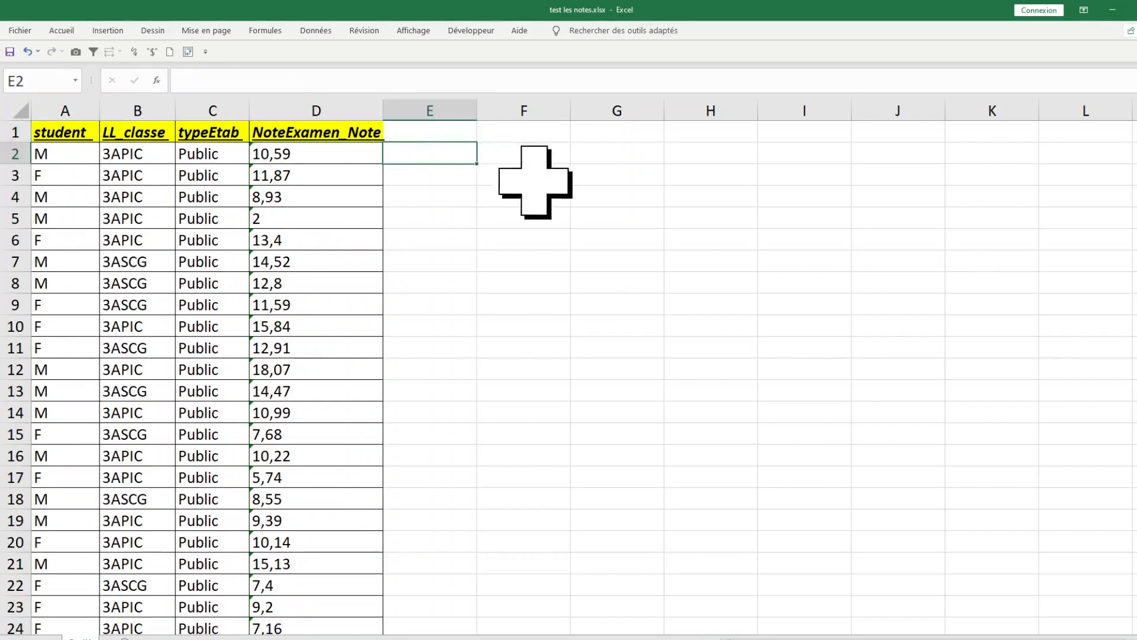
{"action": "type", "text": "="}
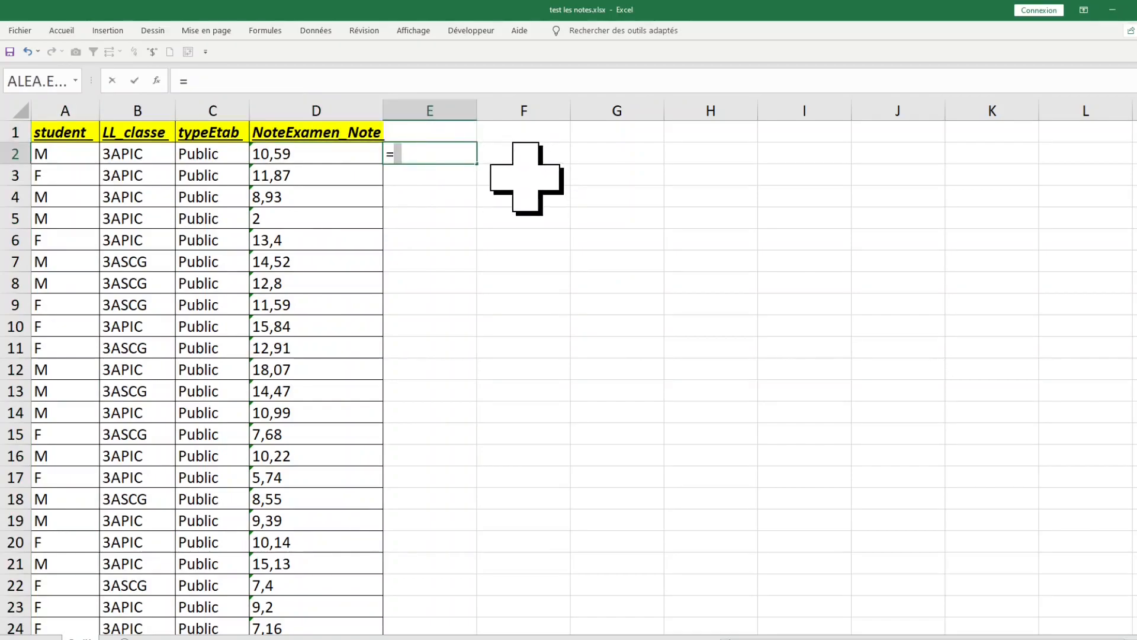
{"action": "type", "text": "estnu"}
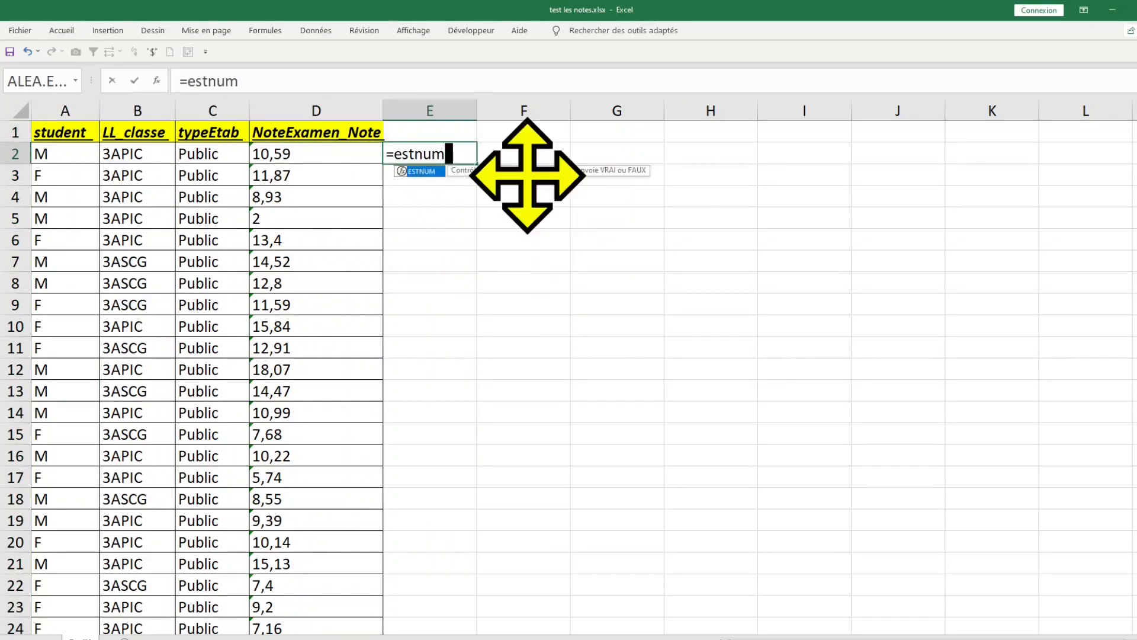
{"action": "type", "text": "m"}
{"action": "key", "text": "Tab"}
{"action": "left_click", "coordinate": [332, 155]}
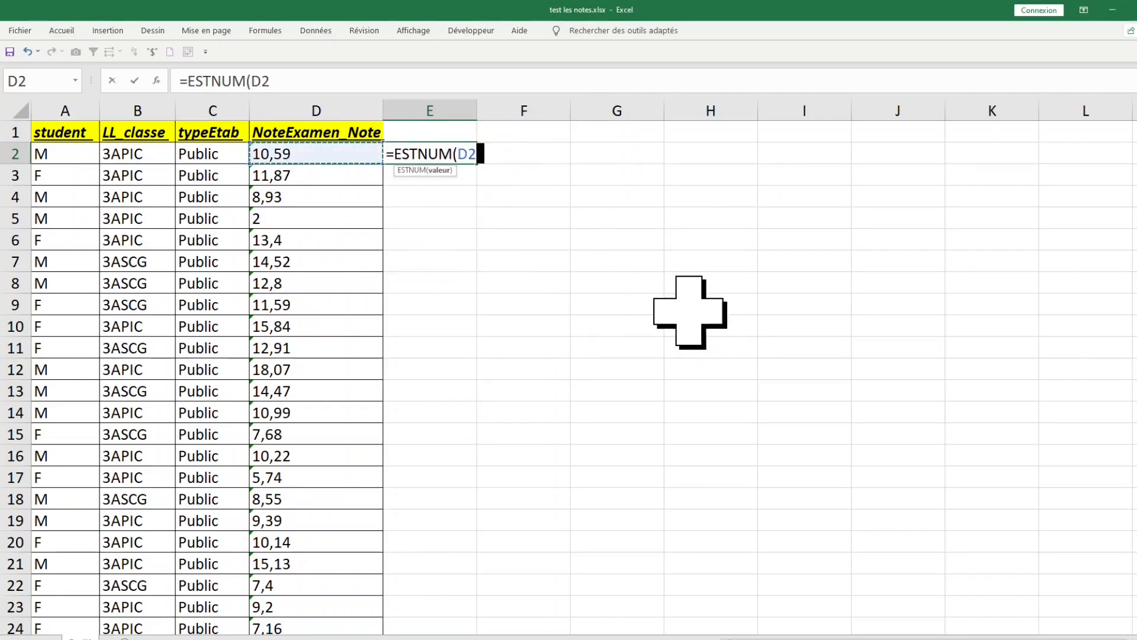
{"action": "key", "text": "Return"}
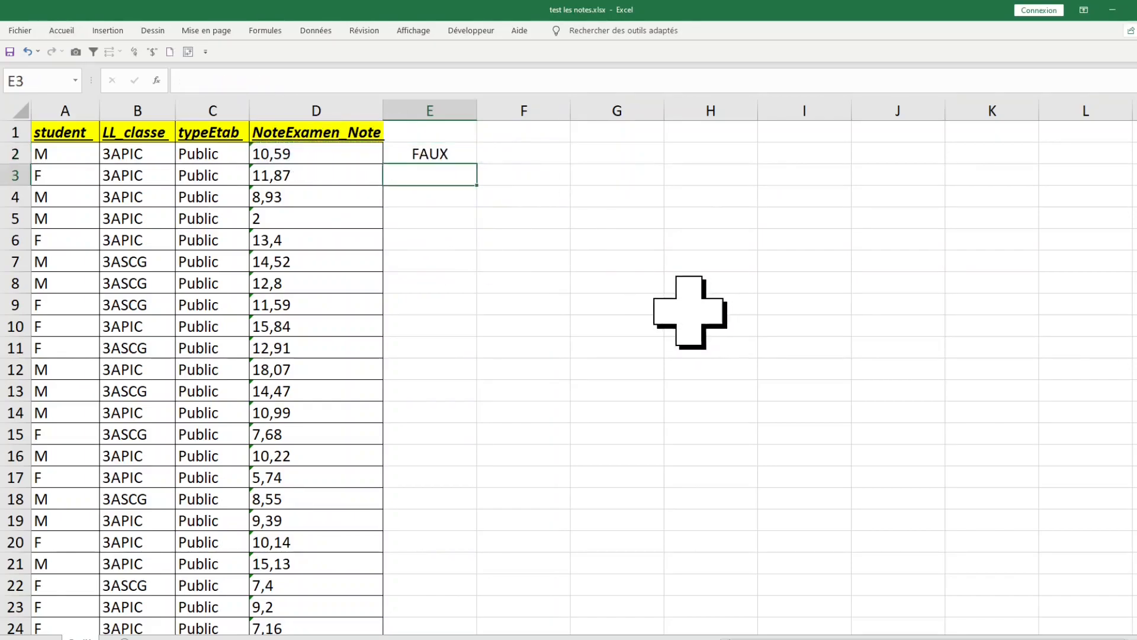
Step: Fill the ESTNUM test down column E for all rows and clear the filled cells after checking them
{"action": "left_click", "coordinate": [453, 153]}
{"action": "double_click", "coordinate": [478, 165]}
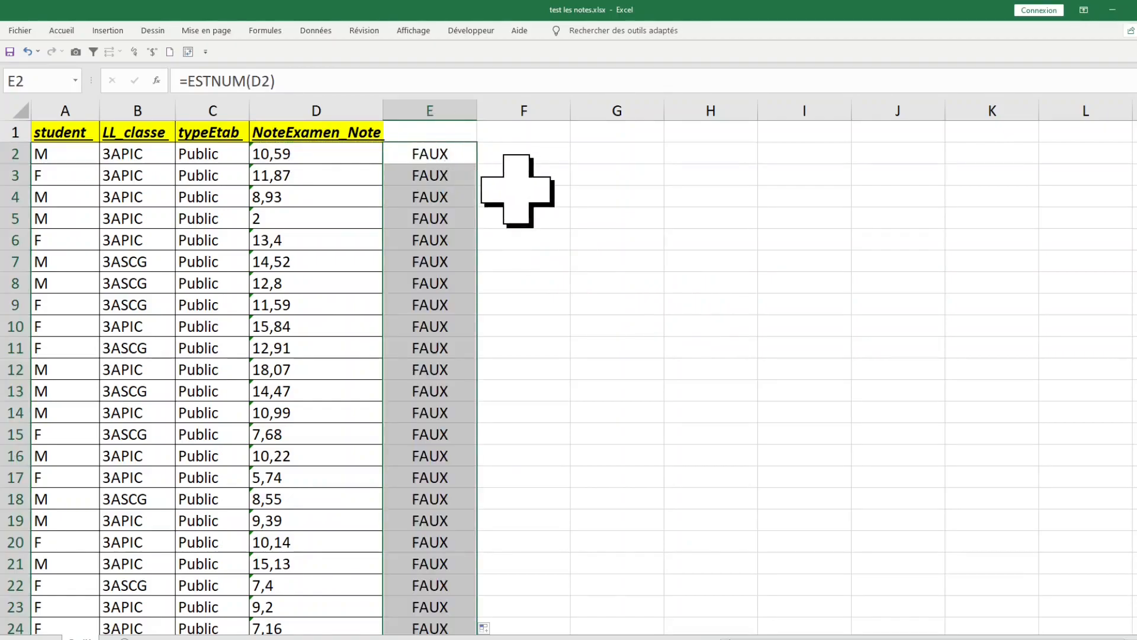
{"action": "key", "text": "Delete"}
Step: Enter =CNUM(D2) in cell E2 to convert the first exam mark from text to a number
{"action": "left_click", "coordinate": [437, 158]}
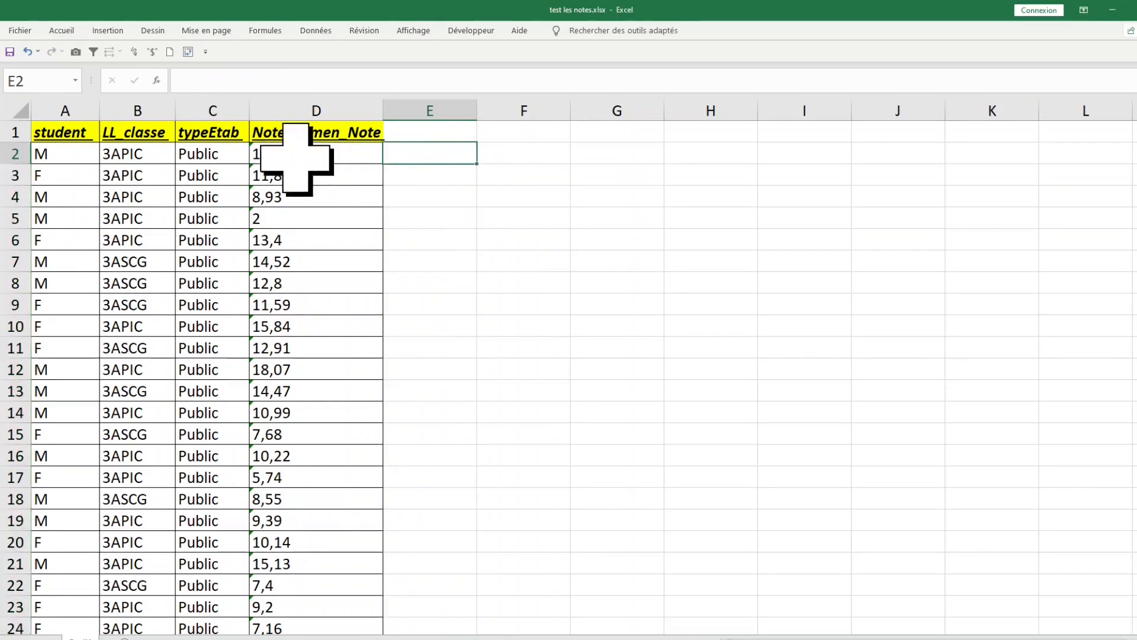
{"action": "scroll", "coordinate": [508, 237], "scroll_direction": "up", "scroll_amount": 5}
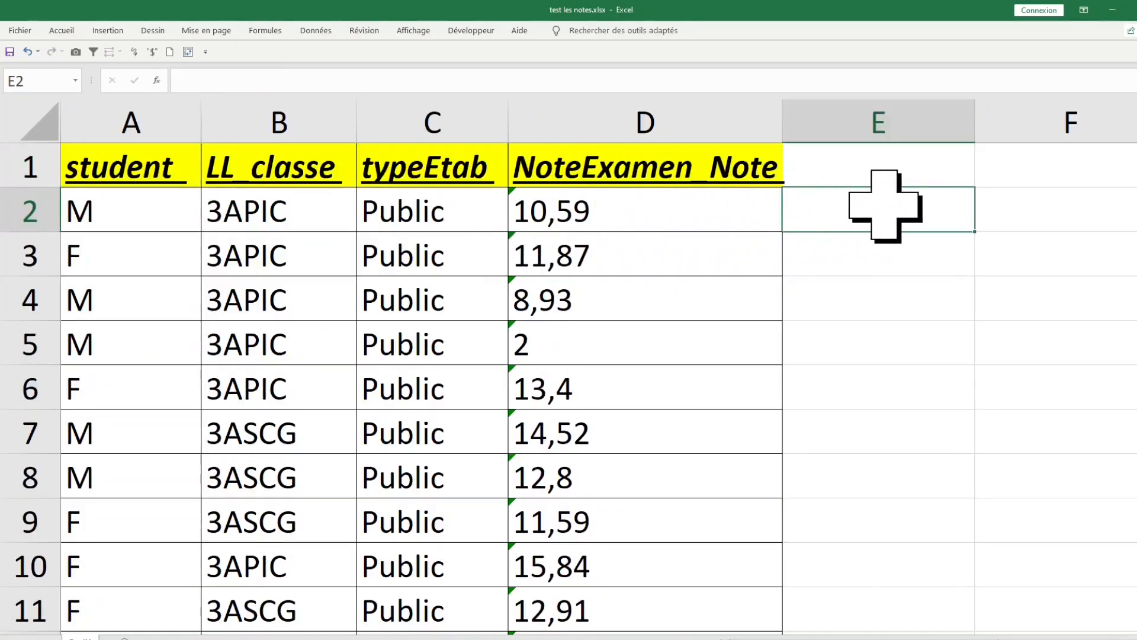
{"action": "type", "text": "=cnu"}
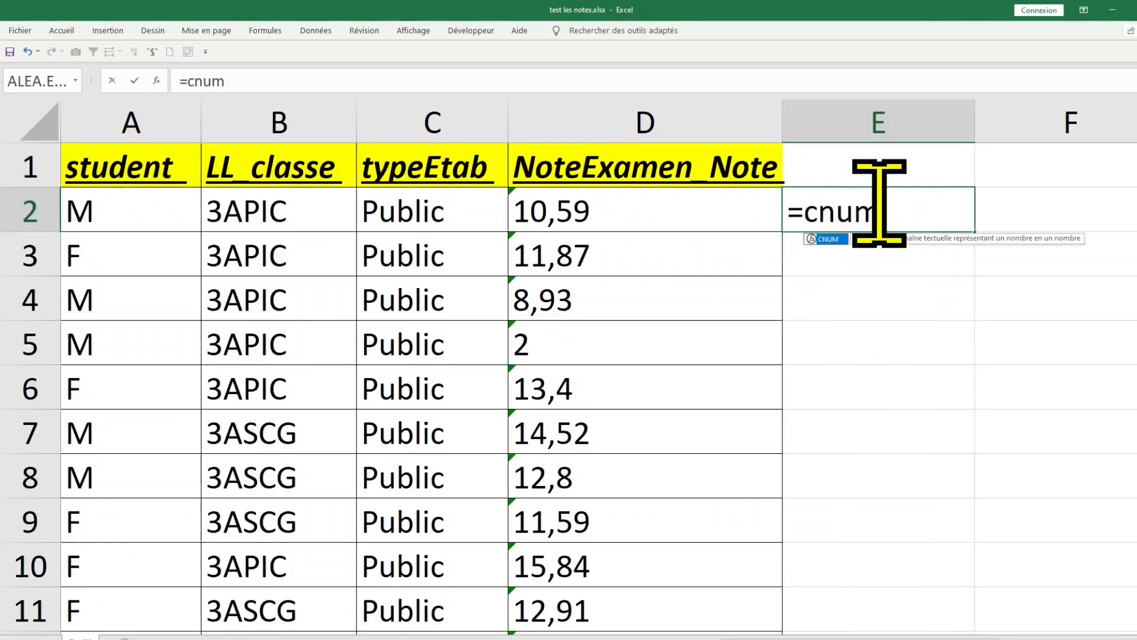
{"action": "type", "text": "m"}
{"action": "key", "text": "Tab"}
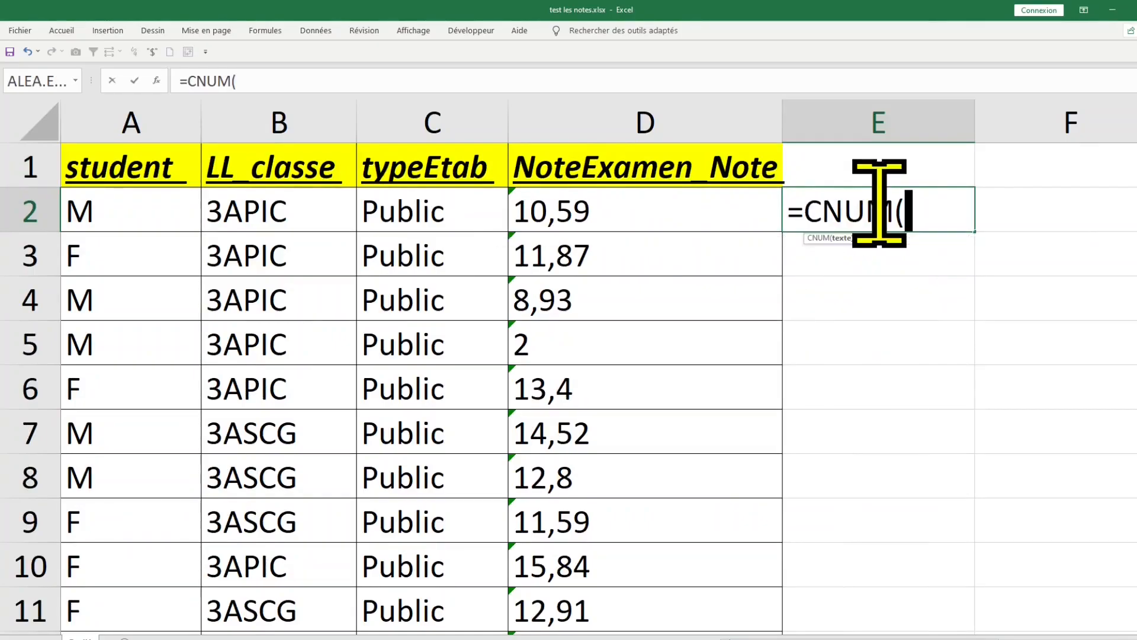
{"action": "left_click", "coordinate": [654, 211]}
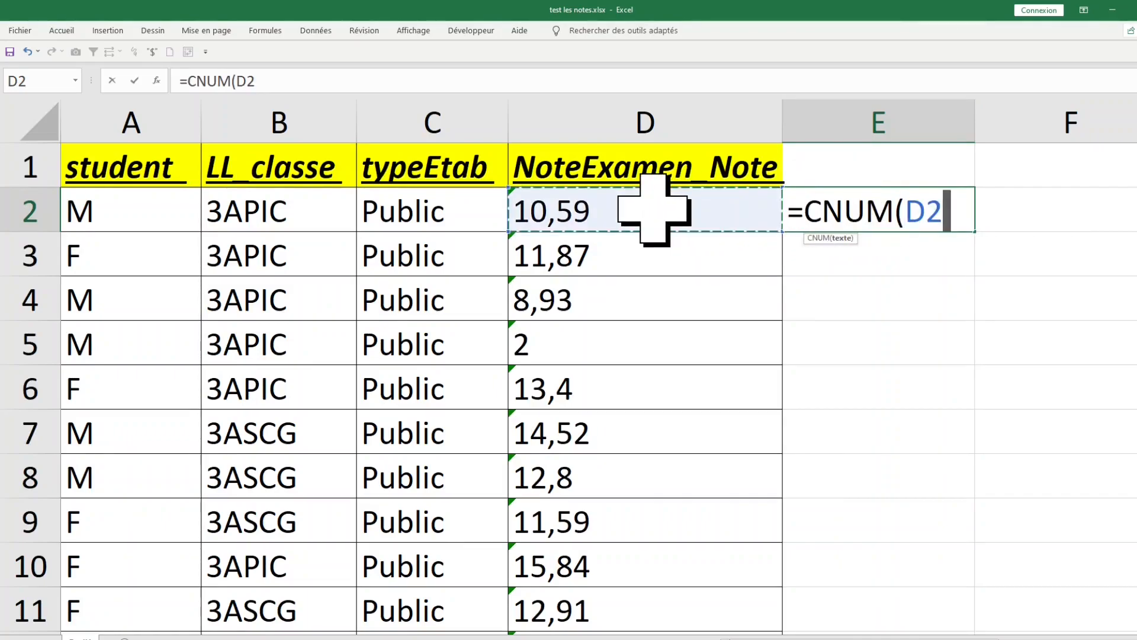
{"action": "key", "text": "Return"}
Step: Fill the CNUM formula down column E for all rows and fit the column width to its contents
{"action": "left_click", "coordinate": [877, 207]}
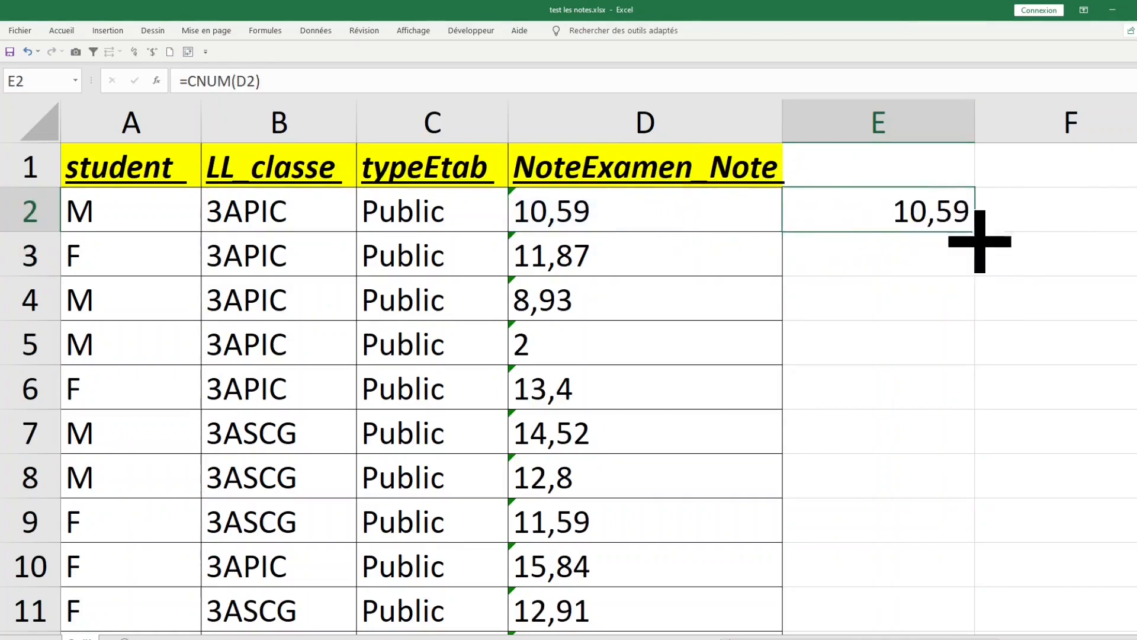
{"action": "double_click", "coordinate": [983, 236]}
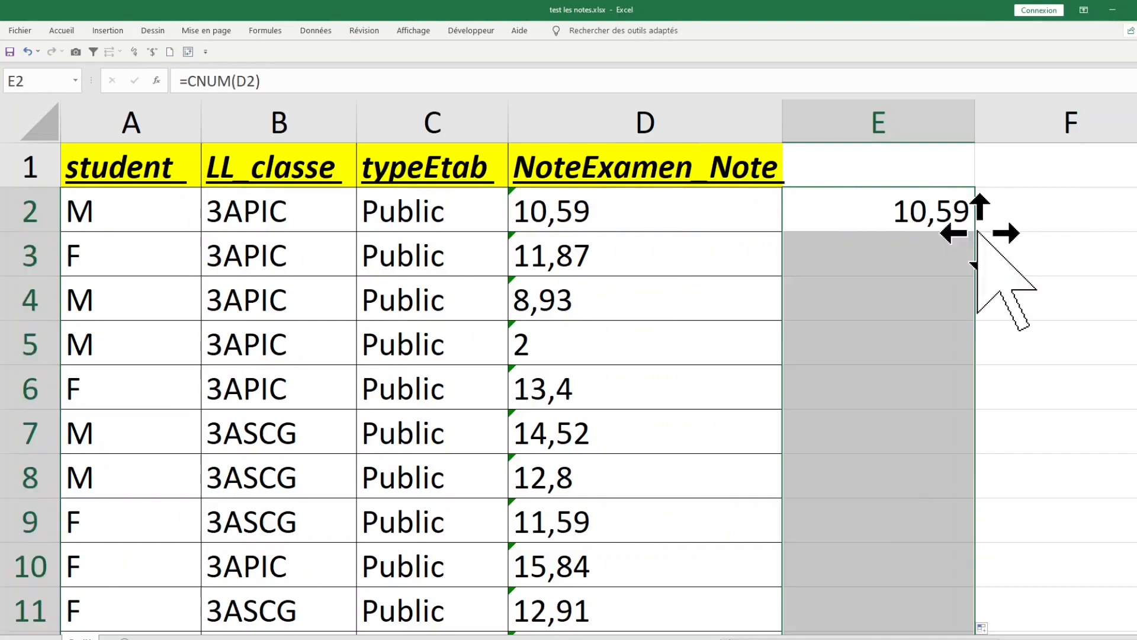
{"action": "double_click", "coordinate": [976, 130]}
Step: Enter =ESTNUM(E2) in cell F2 to test whether the converted mark is a number
{"action": "double_click", "coordinate": [958, 221]}
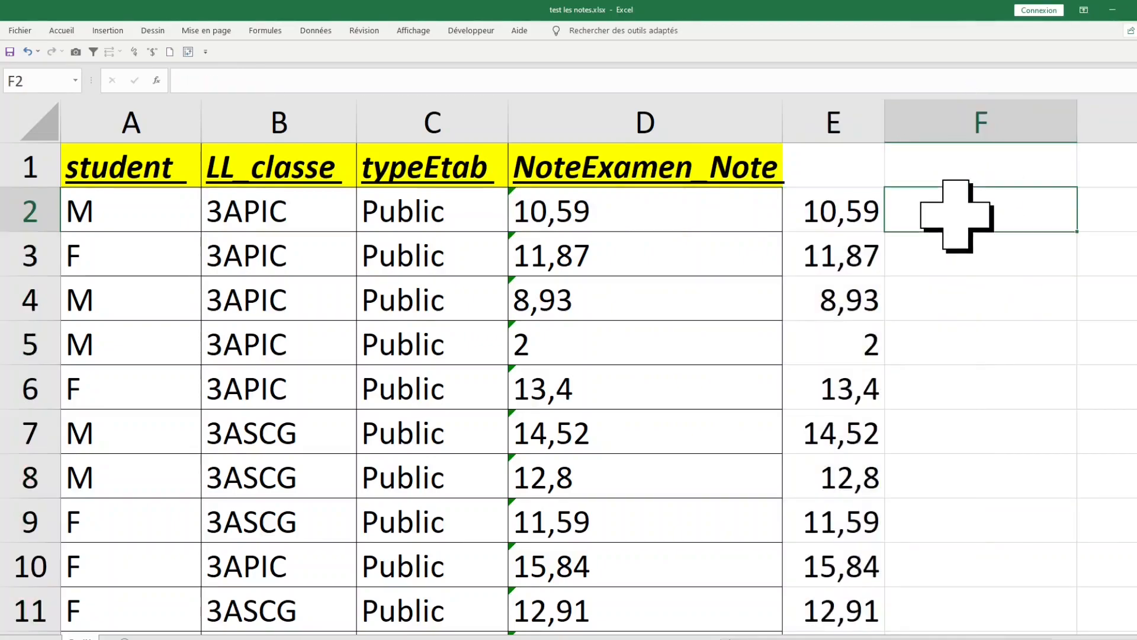
{"action": "type", "text": "=estnu"}
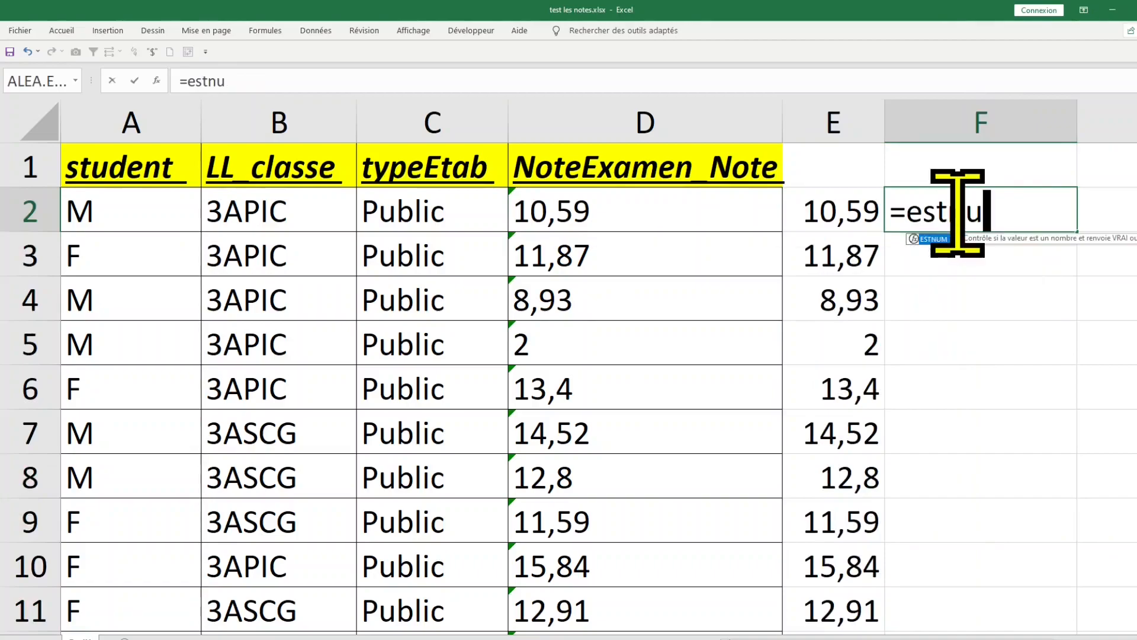
{"action": "type", "text": "m"}
{"action": "key", "text": "Tab"}
{"action": "left_click", "coordinate": [844, 212]}
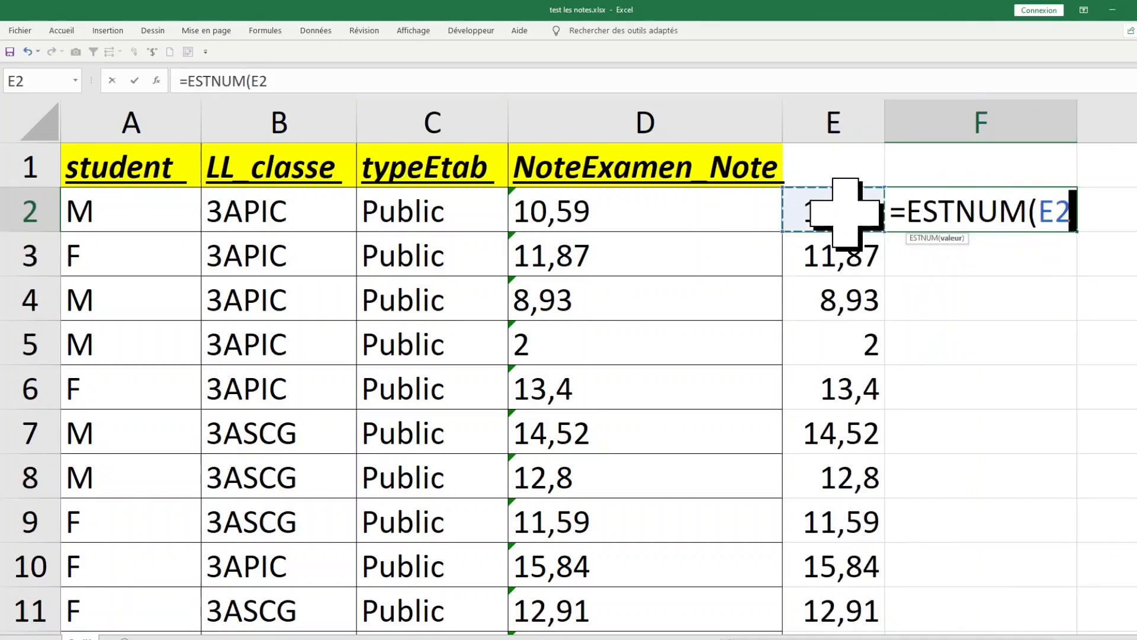
{"action": "key", "text": "Return"}
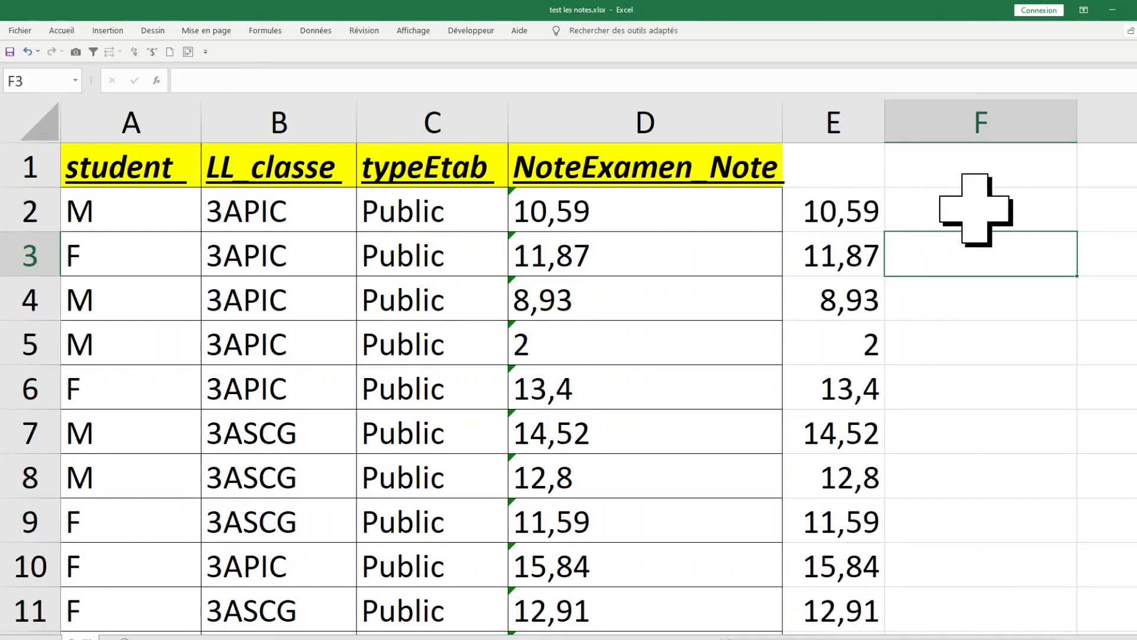
Step: Fill the ESTNUM test down column F, check it through the last row, and clear column F
{"action": "left_click", "coordinate": [992, 218]}
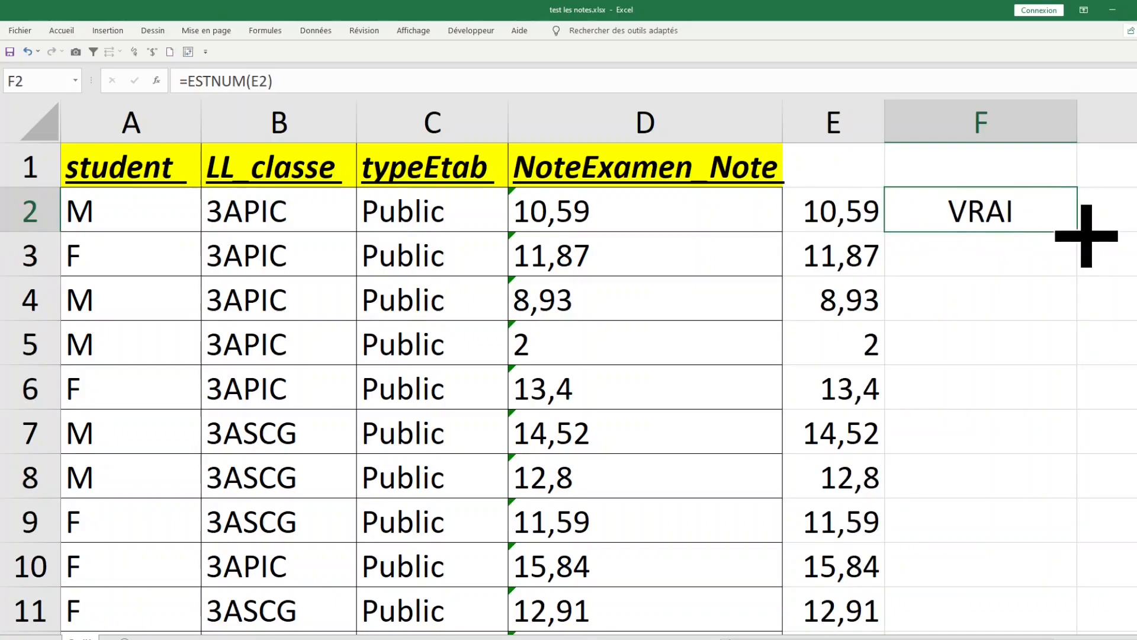
{"action": "double_click", "coordinate": [1086, 235]}
{"action": "left_click", "coordinate": [1046, 249]}
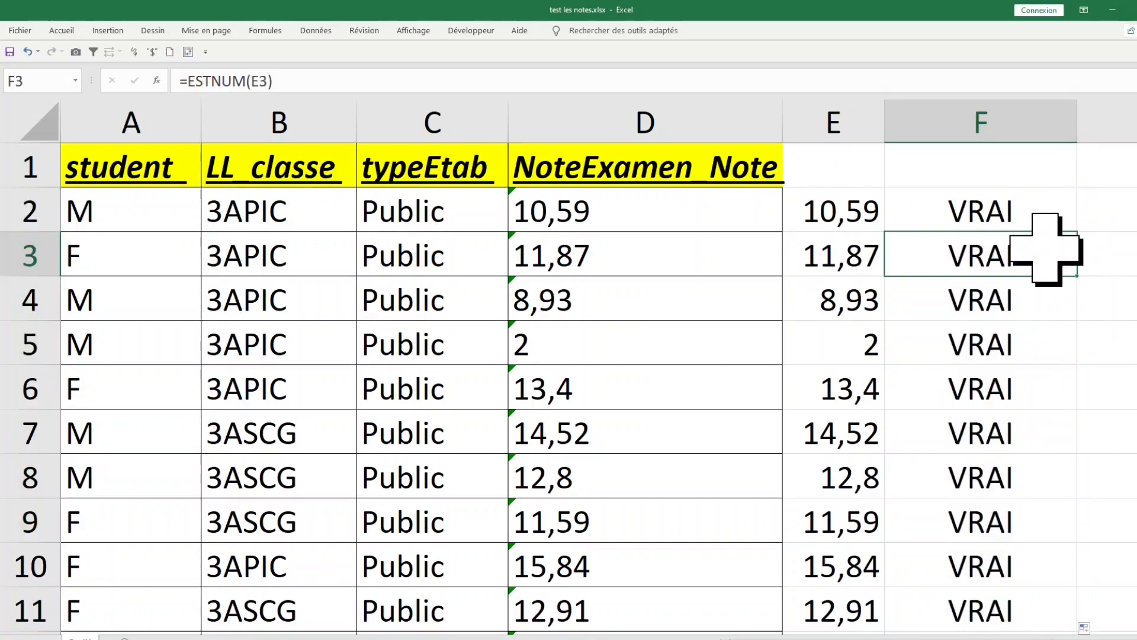
{"action": "key", "text": "ctrl+Down"}
{"action": "key", "text": "ctrl+Up"}
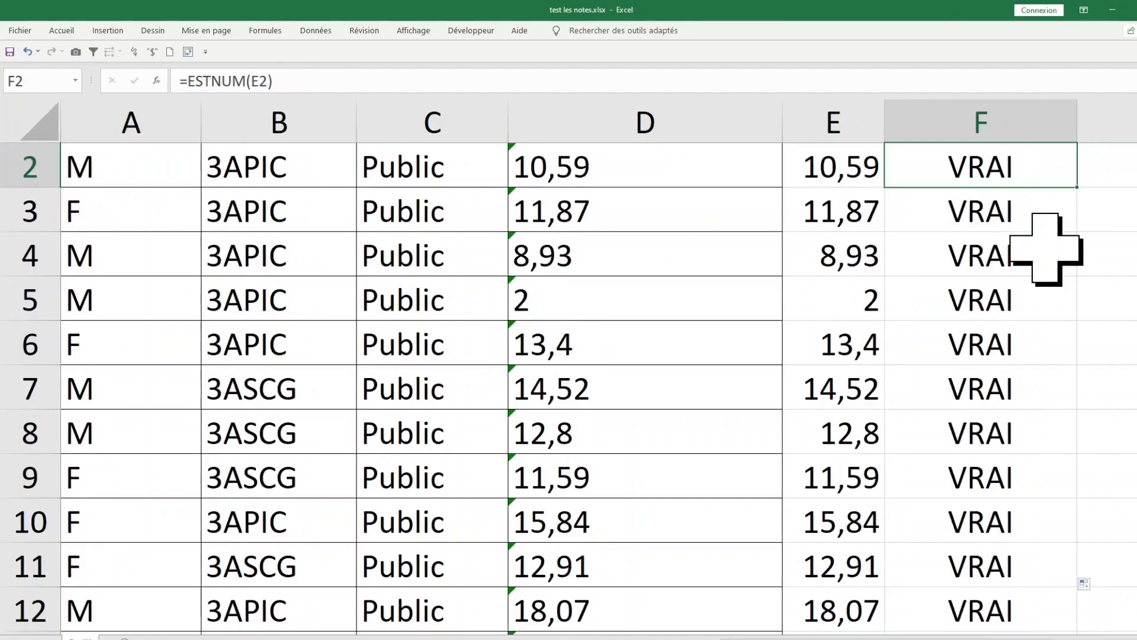
{"action": "left_click", "coordinate": [991, 109]}
{"action": "key", "text": "Delete"}
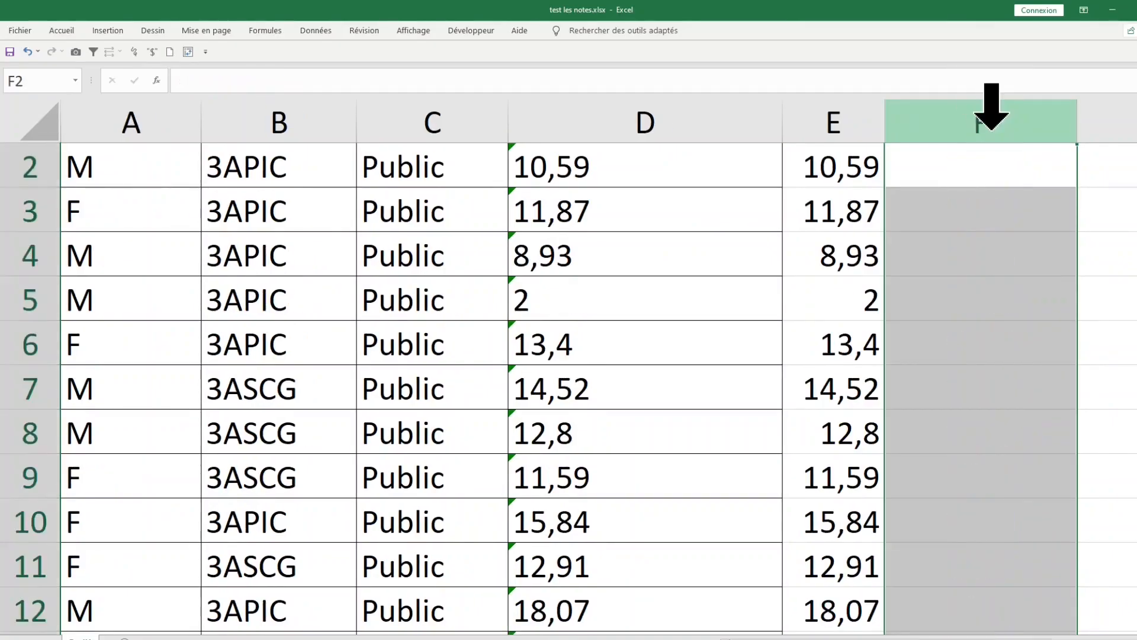
Step: Enter the header lesnotes in cell E1 above the converted marks
{"action": "scroll", "coordinate": [960, 157], "scroll_direction": "up", "scroll_amount": 1}
{"action": "left_click", "coordinate": [849, 177]}
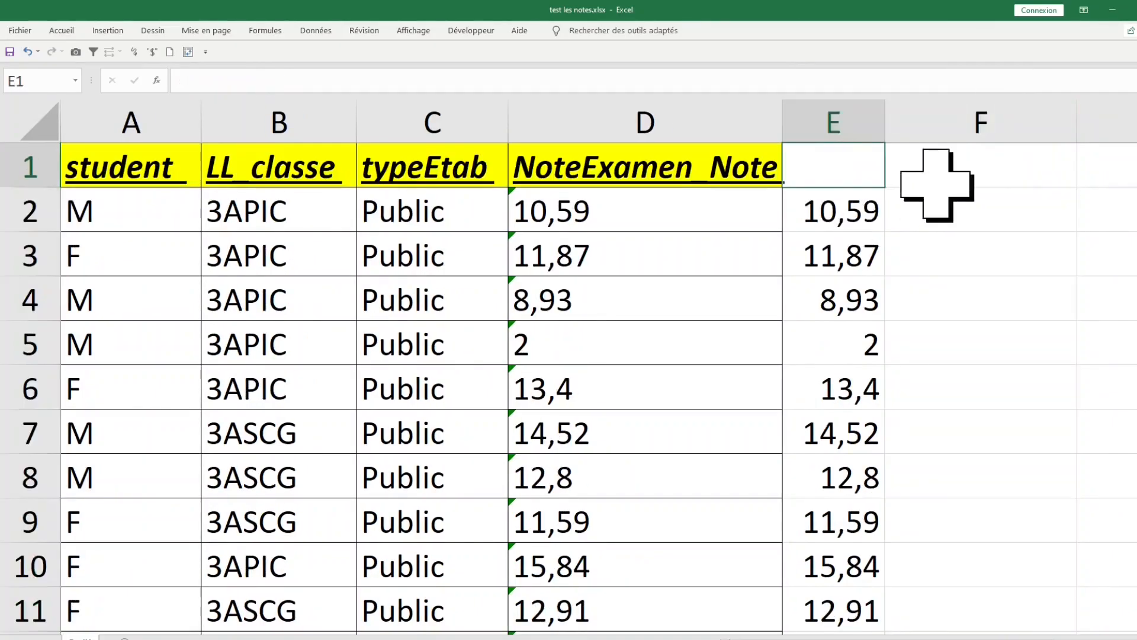
{"action": "type", "text": "lesno"}
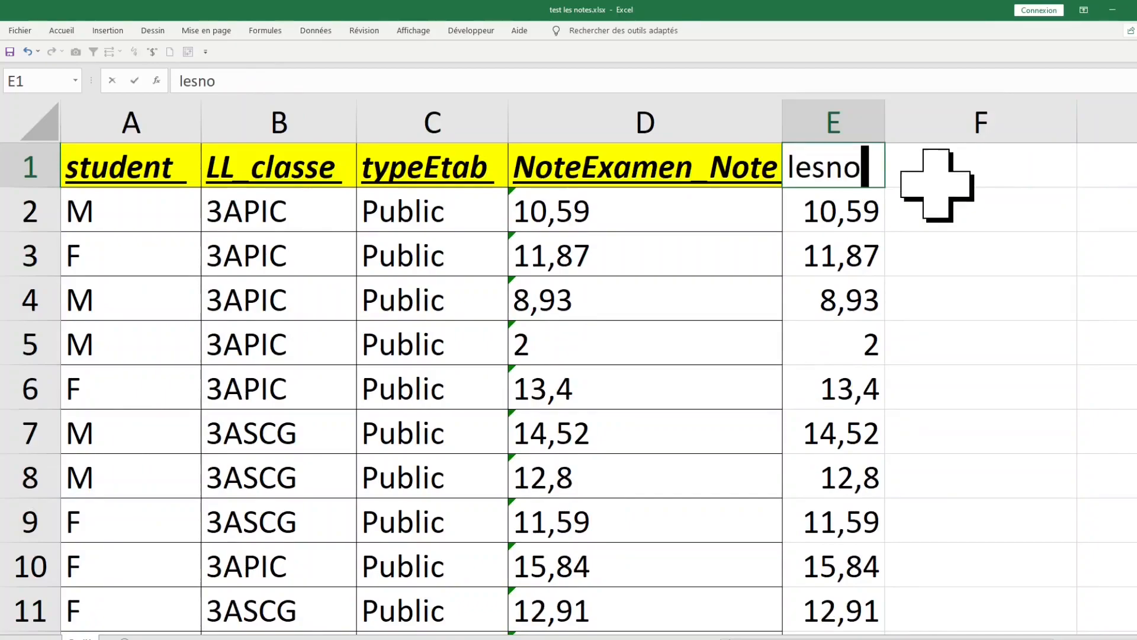
{"action": "type", "text": "tes"}
{"action": "left_click", "coordinate": [826, 241]}
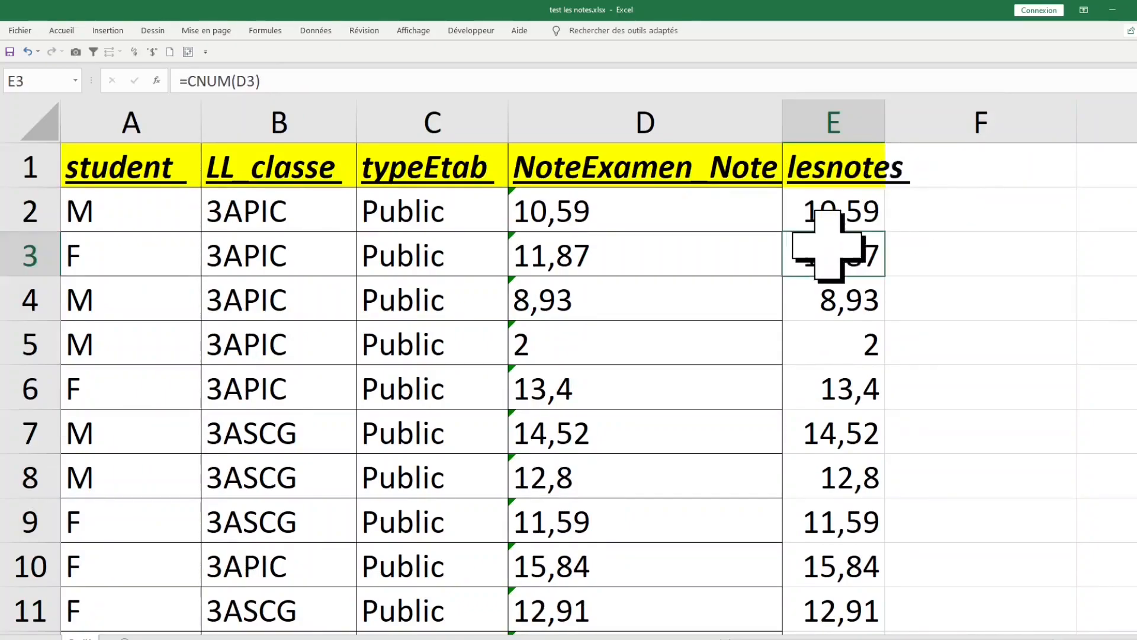
Step: Narrow the NoteExamen_Note column and fill it green, and widen column E to fit the lesnotes header
{"action": "left_click", "coordinate": [859, 166]}
{"action": "left_click", "coordinate": [690, 171]}
{"action": "left_click", "coordinate": [633, 118]}
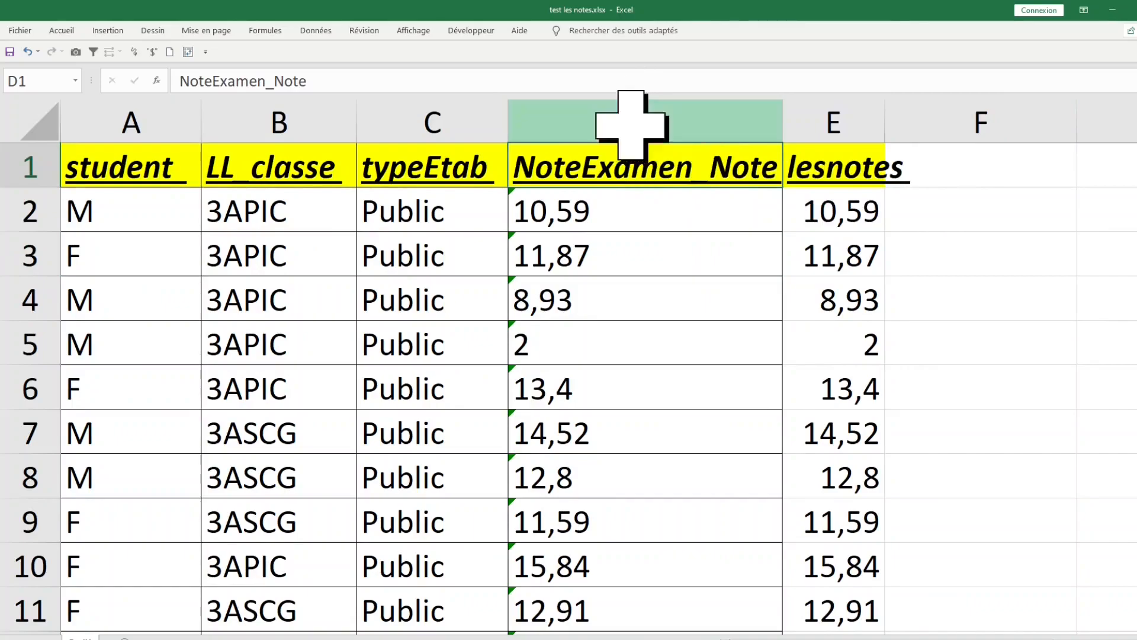
{"action": "left_click_drag", "start_coordinate": [782, 134], "coordinate": [591, 135]}
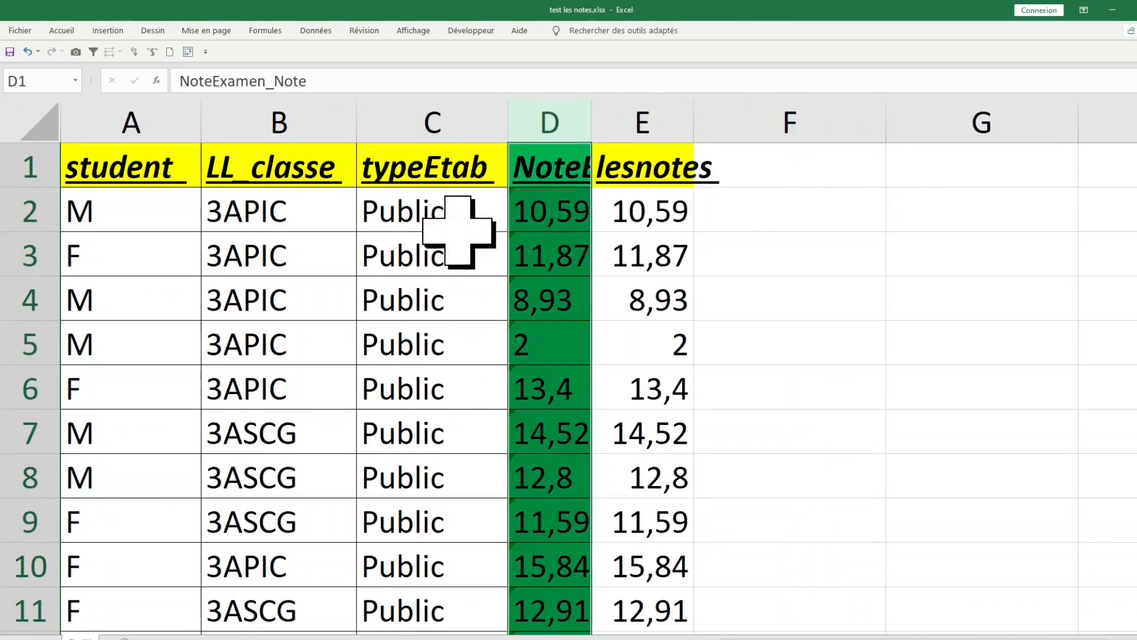
{"action": "left_click", "coordinate": [353, 229]}
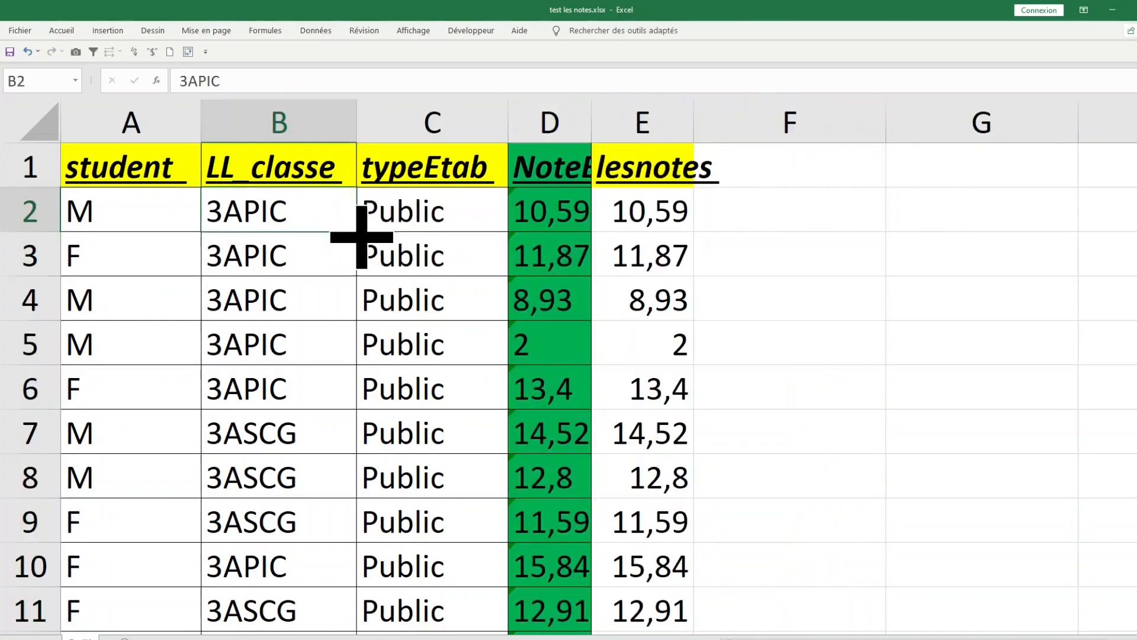
{"action": "left_click", "coordinate": [673, 218]}
{"action": "left_click_drag", "start_coordinate": [701, 124], "coordinate": [735, 125]}
Step: Create a pivot table from Feuil1!$A$1:$E$3000 on a new worksheet and add lesnotes to its row area
{"action": "left_click", "coordinate": [302, 274]}
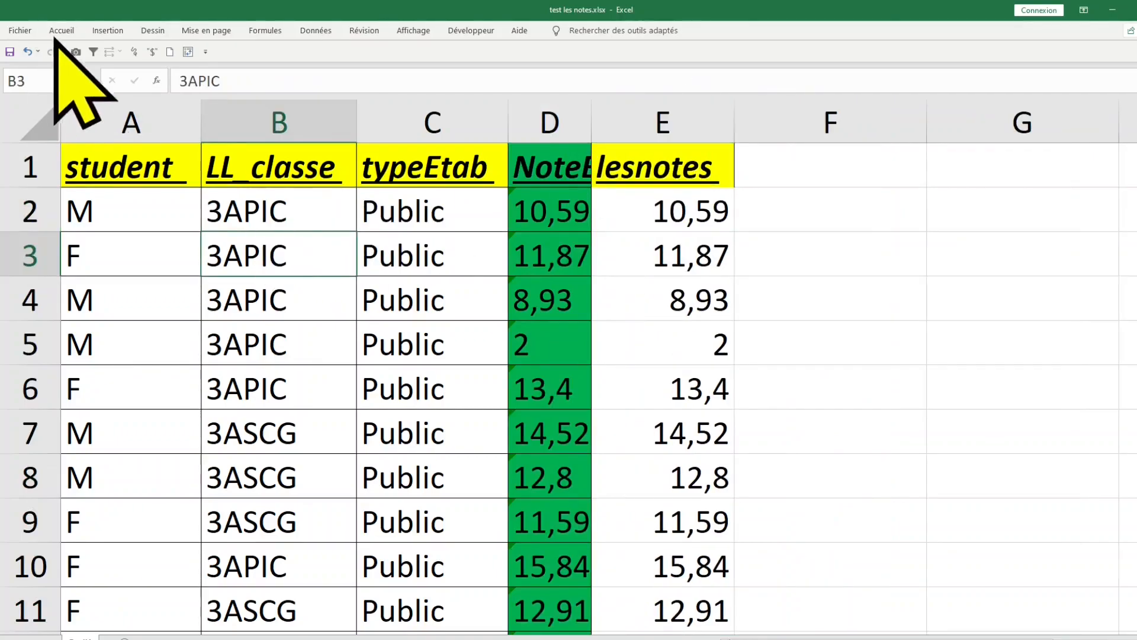
{"action": "left_click", "coordinate": [116, 31]}
{"action": "left_click", "coordinate": [23, 56]}
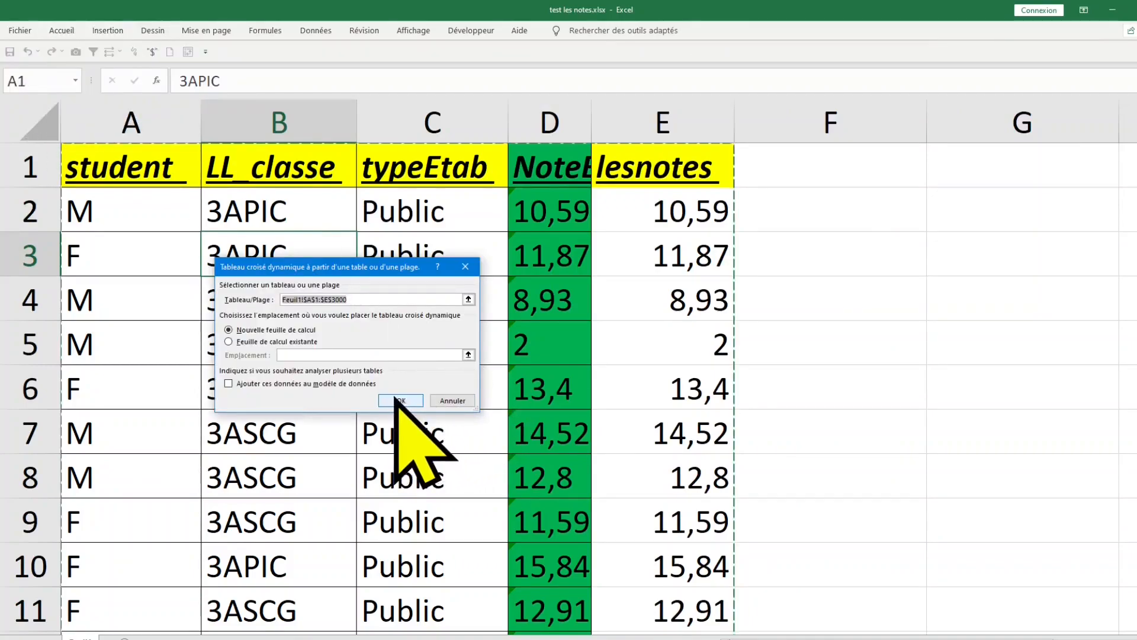
{"action": "left_click", "coordinate": [400, 400]}
{"action": "left_click_drag", "start_coordinate": [711, 160], "coordinate": [701, 541]}
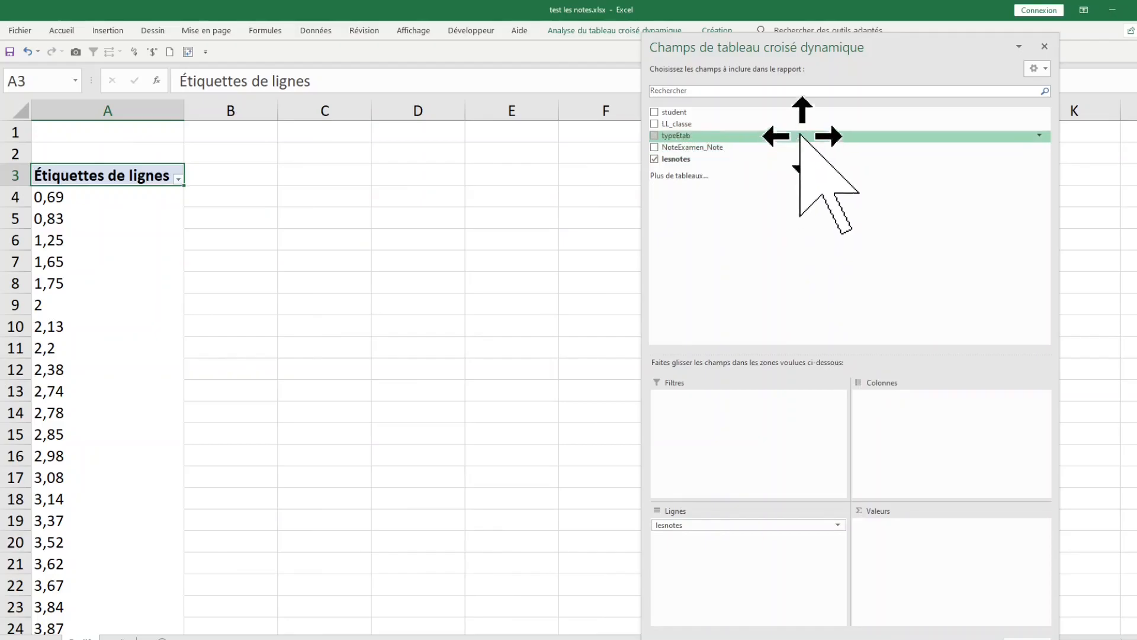
Step: Add the student field to both the pivot table's values, as a count, and its columns
{"action": "left_click_drag", "start_coordinate": [806, 118], "coordinate": [779, 199]}
{"action": "left_click_drag", "start_coordinate": [882, 508], "coordinate": [899, 561]}
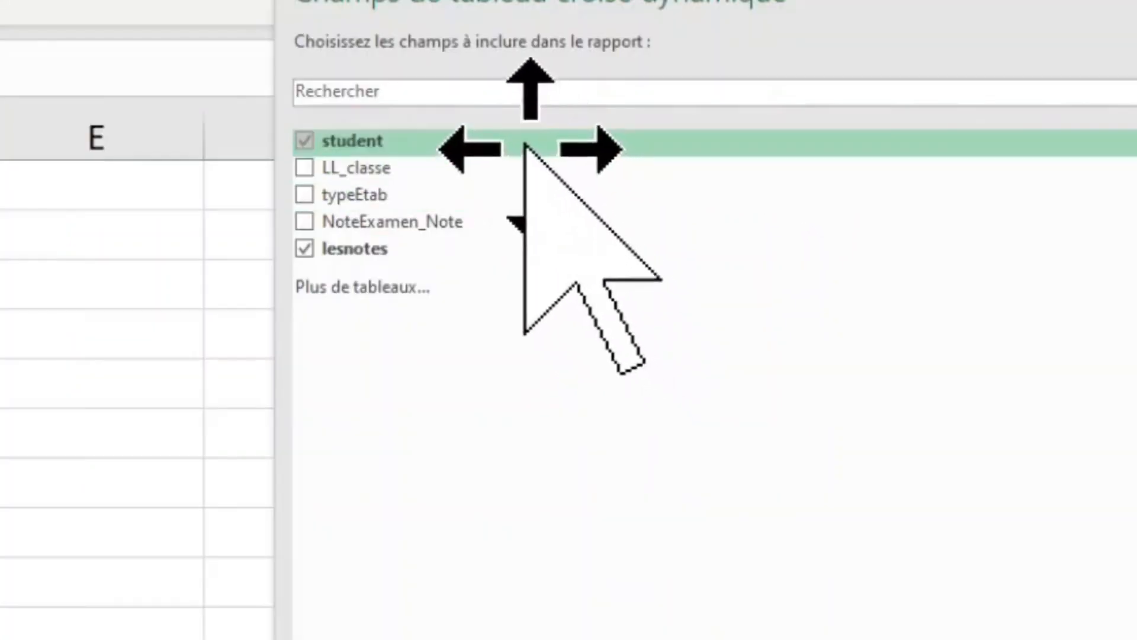
{"action": "left_click_drag", "start_coordinate": [750, 115], "coordinate": [911, 405]}
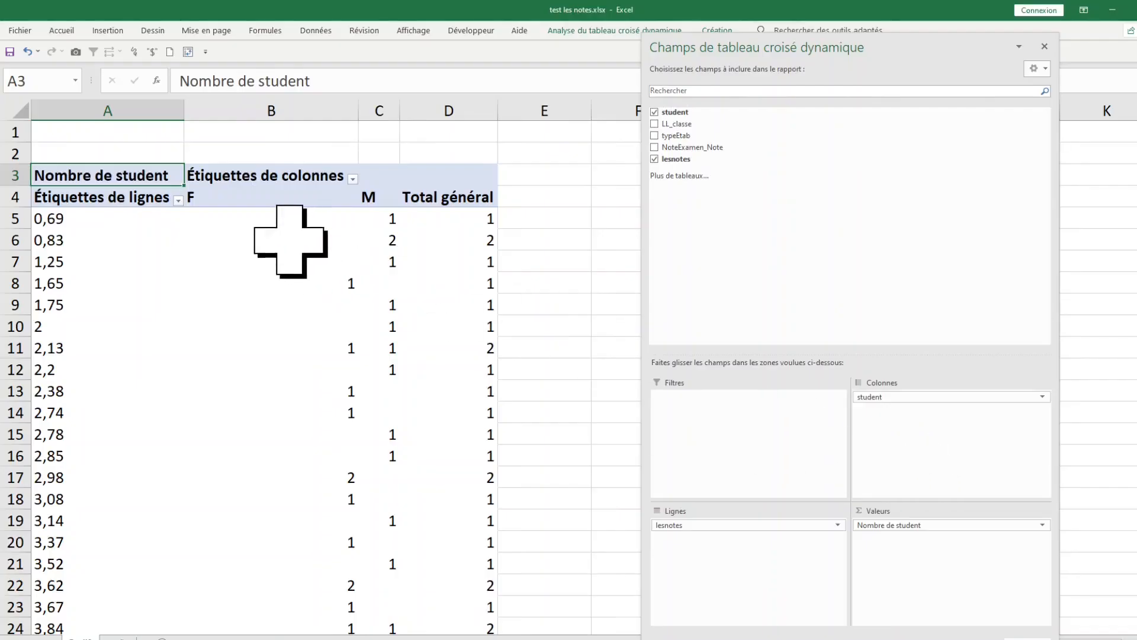
Step: Group the lesnotes row labels in intervals of 3, keeping the automatic start and end
{"action": "left_click", "coordinate": [296, 241]}
{"action": "left_click", "coordinate": [96, 249]}
{"action": "left_click", "coordinate": [77, 240]}
{"action": "right_click", "coordinate": [81, 242]}
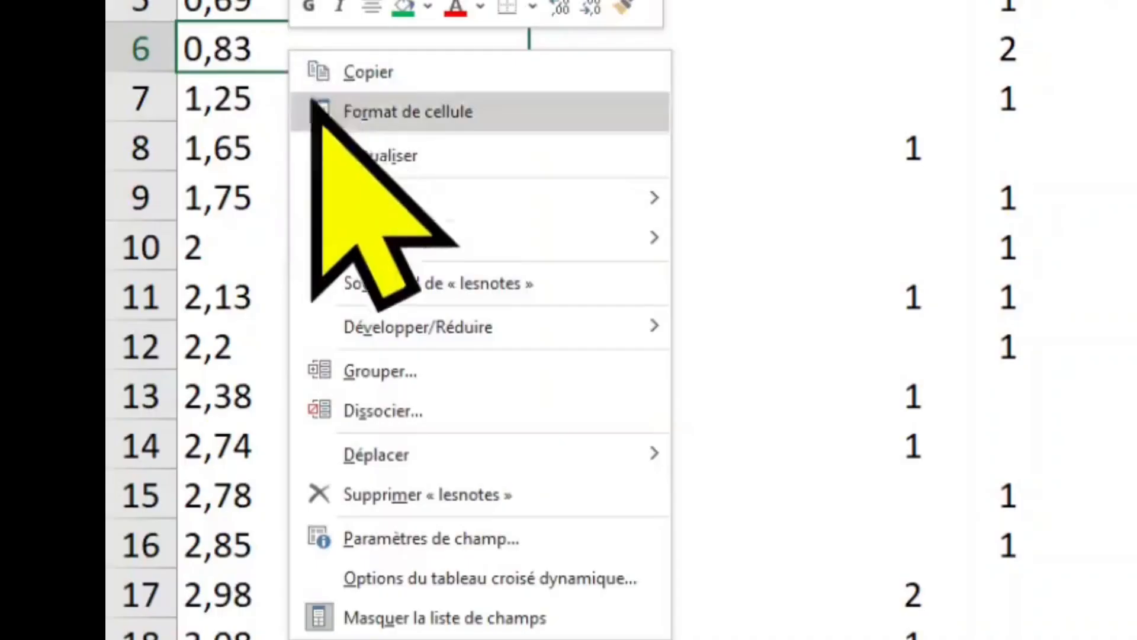
{"action": "left_click", "coordinate": [490, 356]}
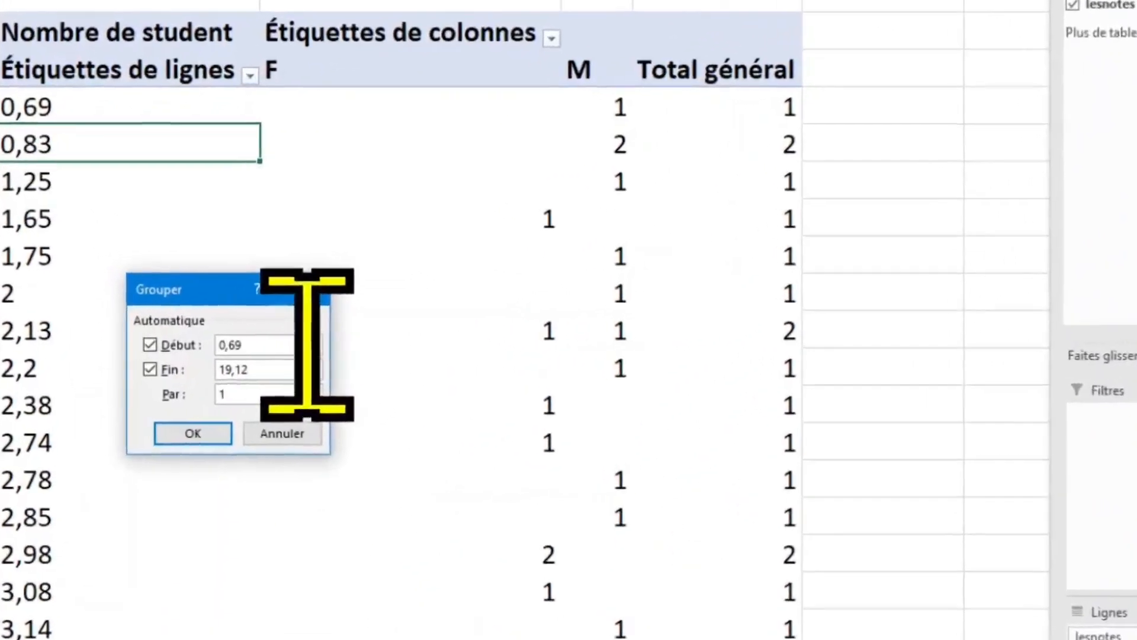
{"action": "left_click", "coordinate": [254, 394]}
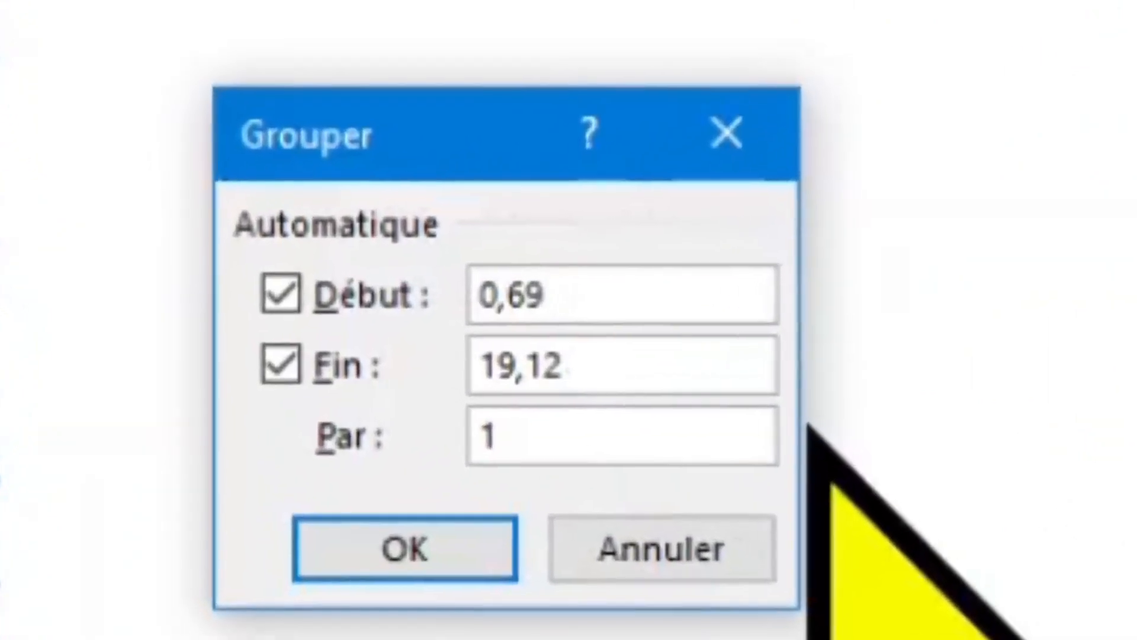
{"action": "key", "text": "BackSpace"}
{"action": "type", "text": "3"}
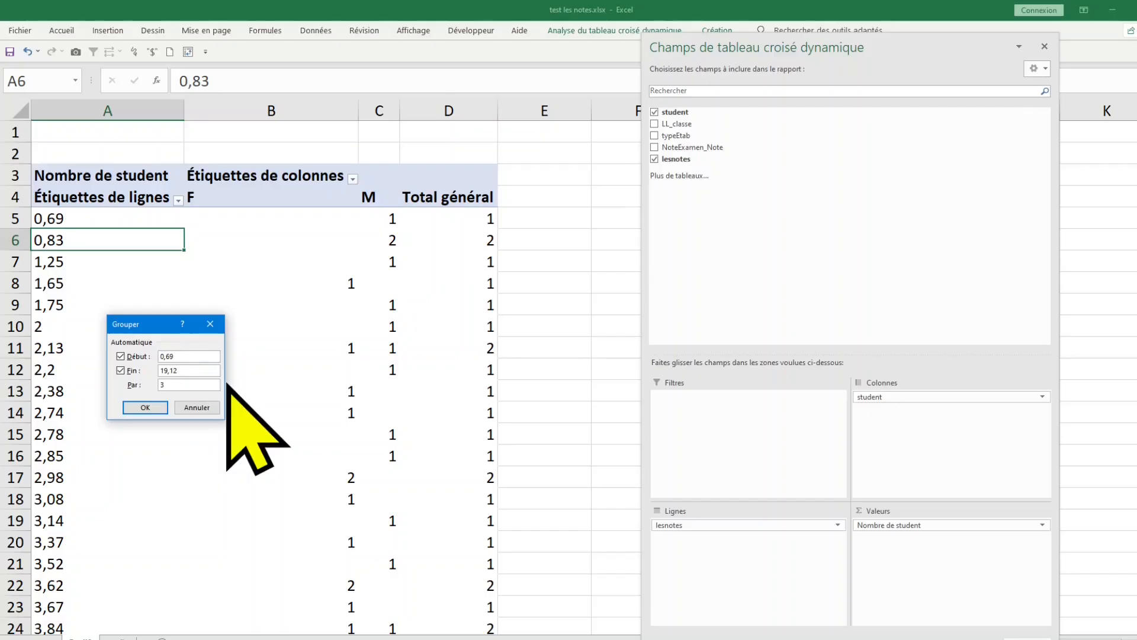
{"action": "key", "text": "Return"}
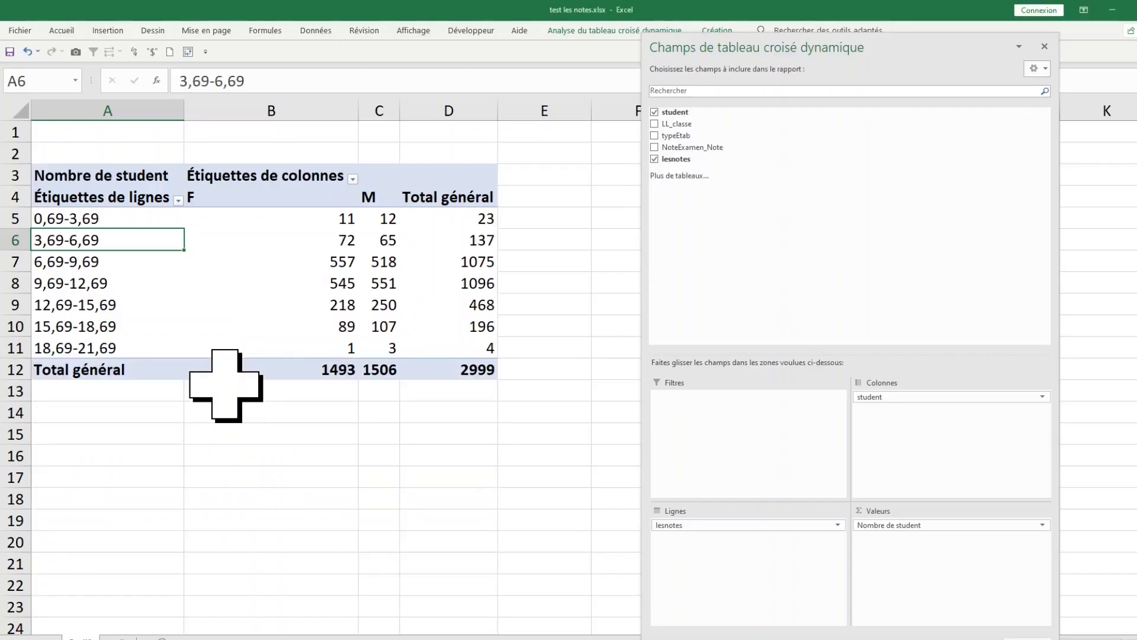
Step: Regroup the lesnotes row labels to start at 0 and end at 20, keeping intervals of 3
{"action": "right_click", "coordinate": [113, 243]}
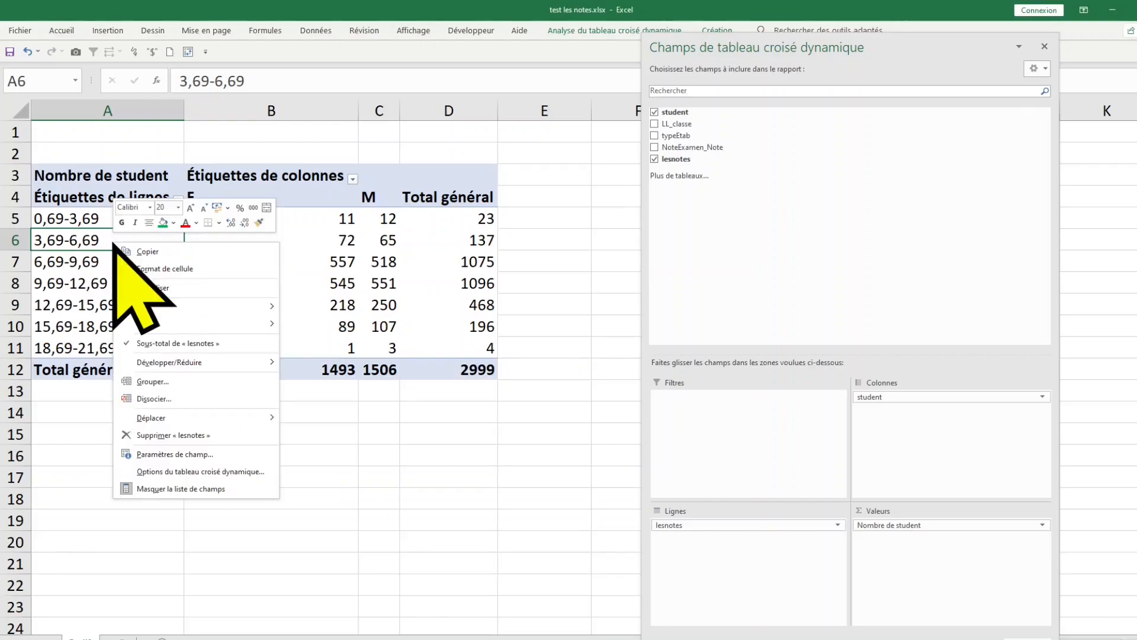
{"action": "left_click", "coordinate": [222, 381]}
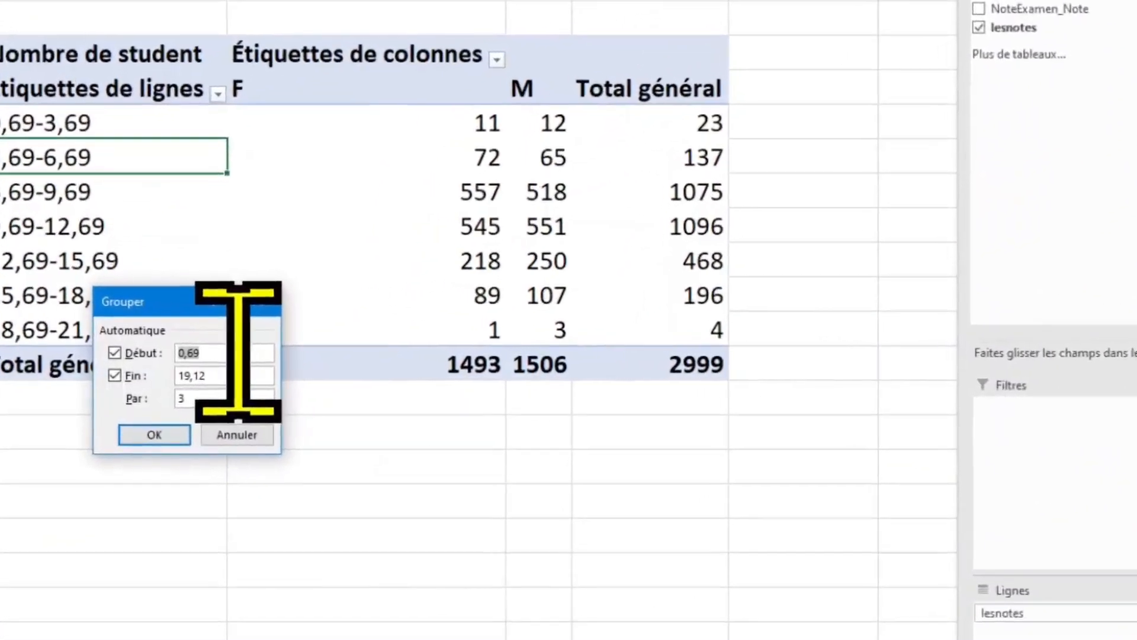
{"action": "left_click", "coordinate": [237, 353]}
{"action": "key", "text": "BackSpace"}
{"action": "key", "text": "BackSpace"}
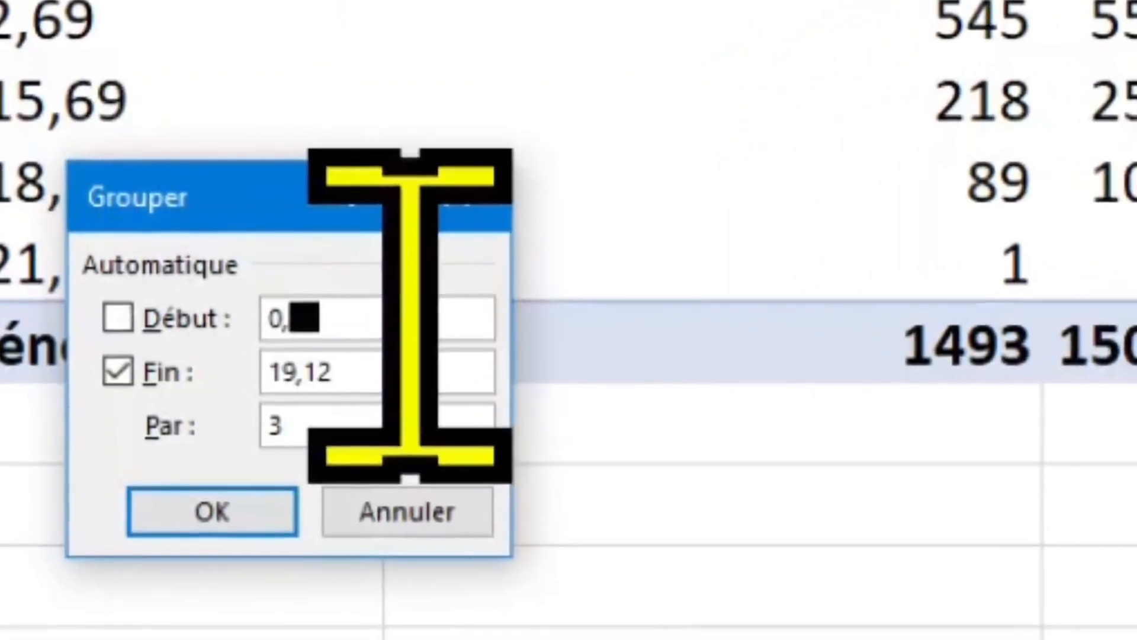
{"action": "key", "text": "BackSpace"}
{"action": "key", "text": "BackSpace"}
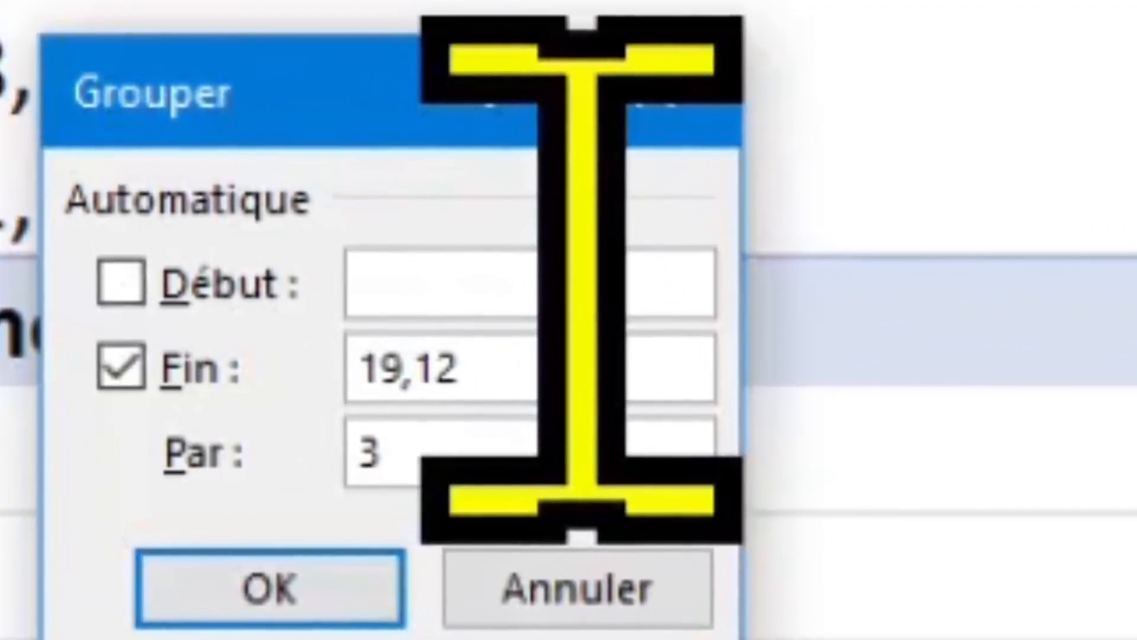
{"action": "type", "text": "0"}
{"action": "key", "text": "Tab"}
{"action": "key", "text": "Tab"}
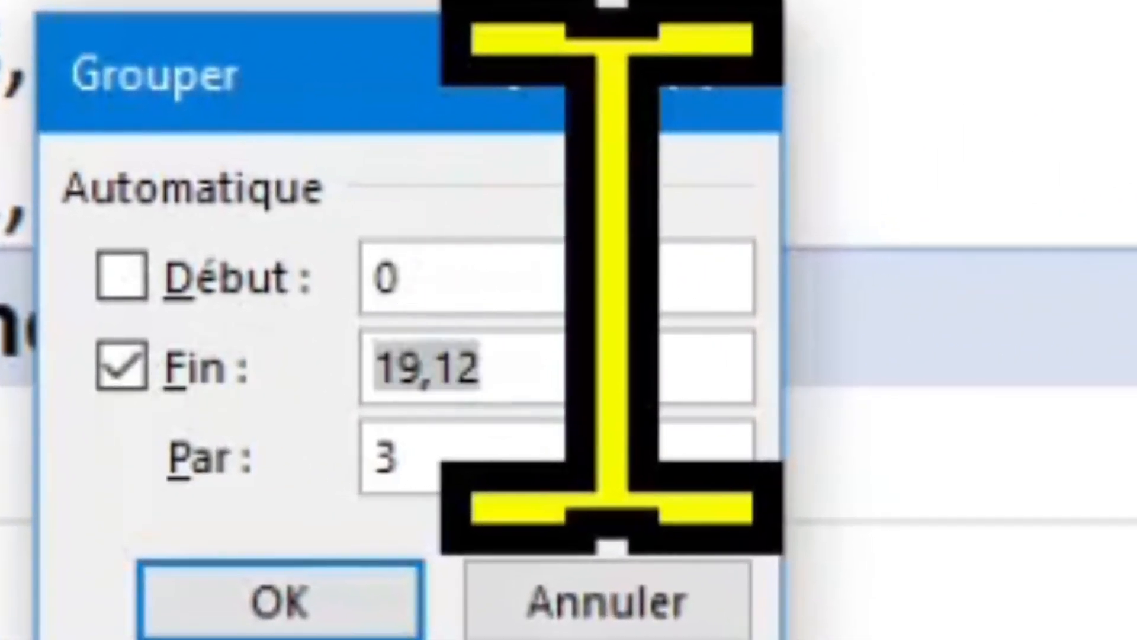
{"action": "type", "text": "20"}
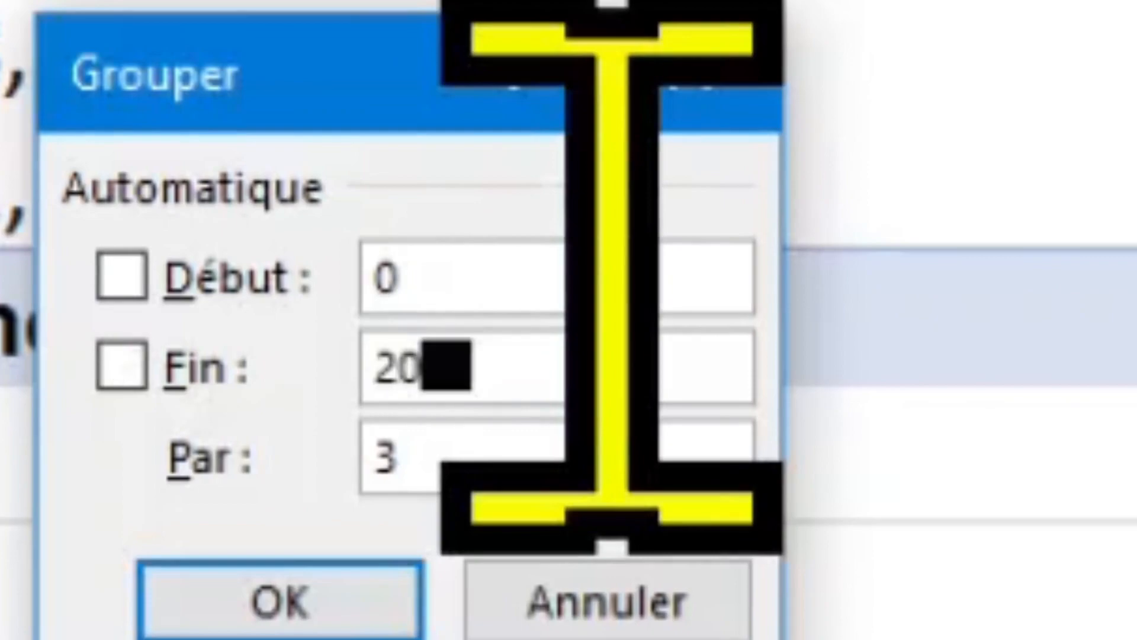
{"action": "key", "text": "Tab"}
{"action": "left_click", "coordinate": [121, 276]}
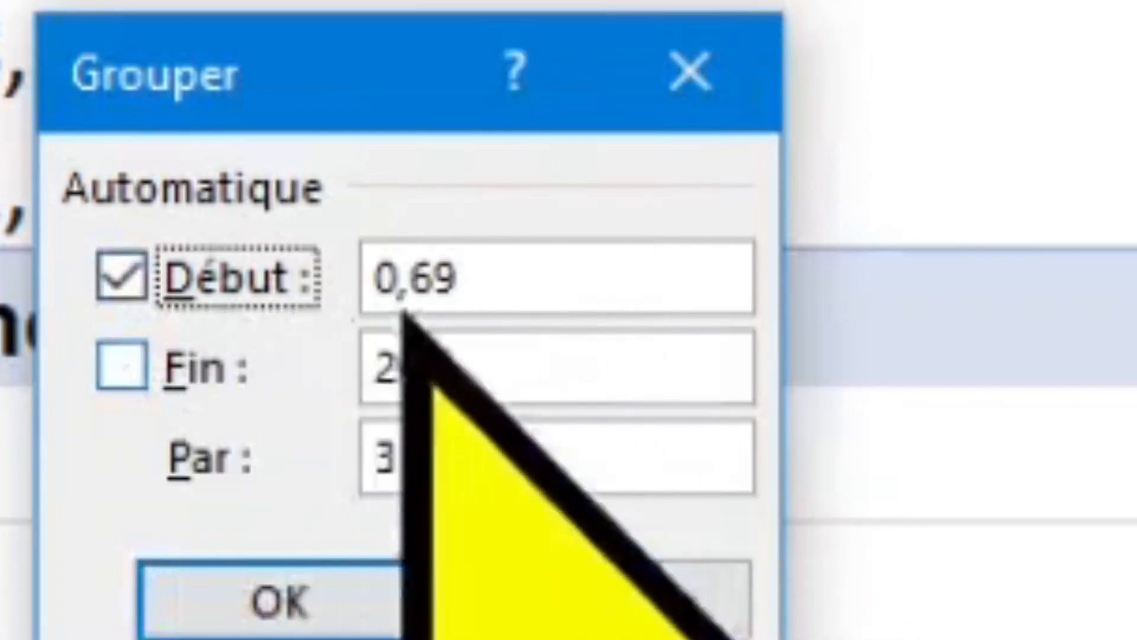
{"action": "left_click_drag", "start_coordinate": [546, 270], "coordinate": [341, 260]}
{"action": "type", "text": "0"}
{"action": "left_click", "coordinate": [563, 368]}
{"action": "key", "text": "Tab"}
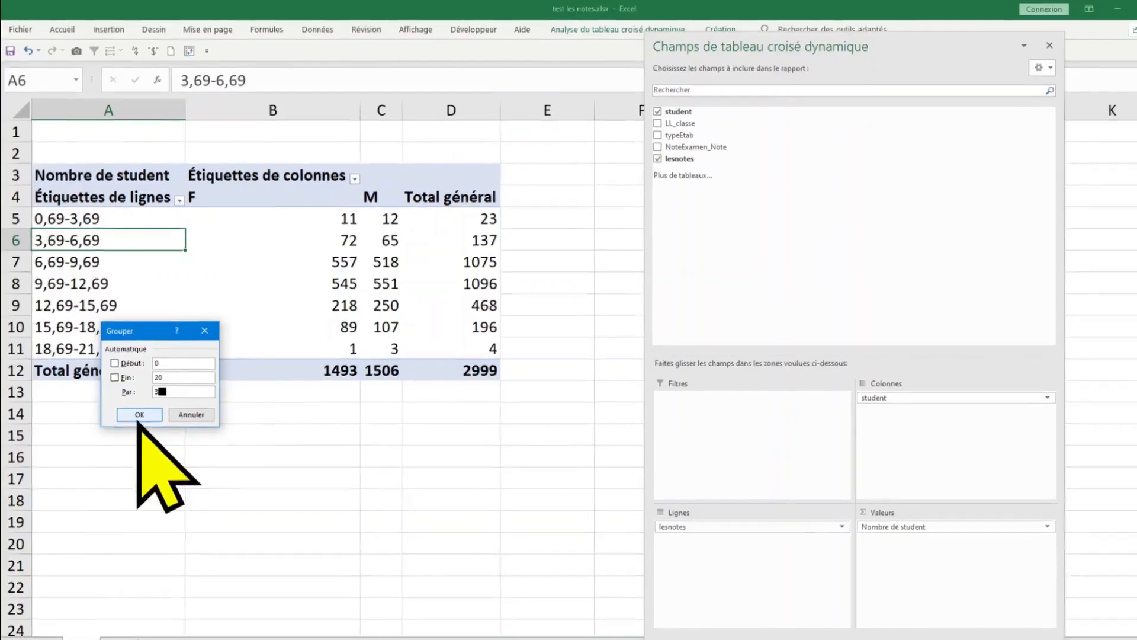
{"action": "left_click", "coordinate": [280, 601]}
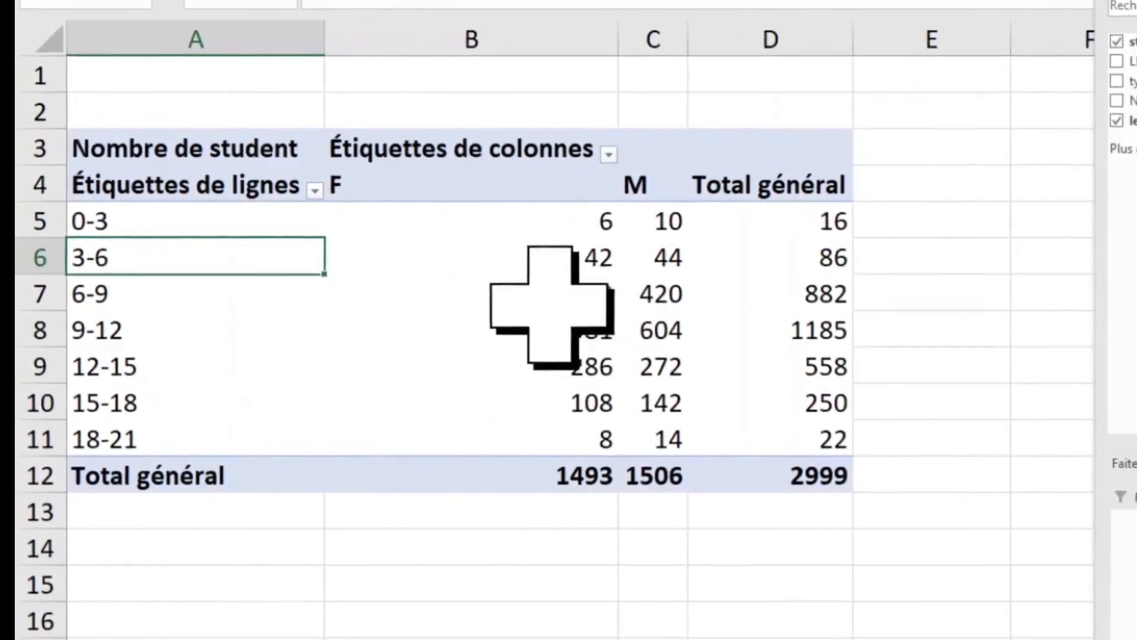
Step: Change the interval of the lesnotes row groups to 4
{"action": "left_click", "coordinate": [548, 306]}
{"action": "left_click", "coordinate": [239, 266]}
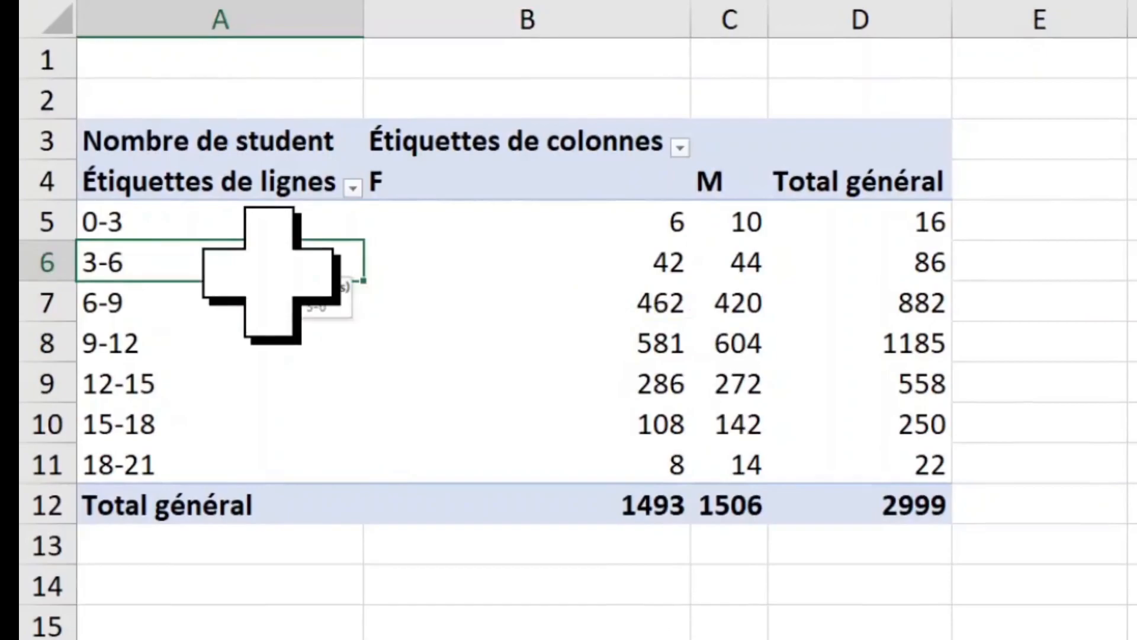
{"action": "left_click", "coordinate": [230, 385]}
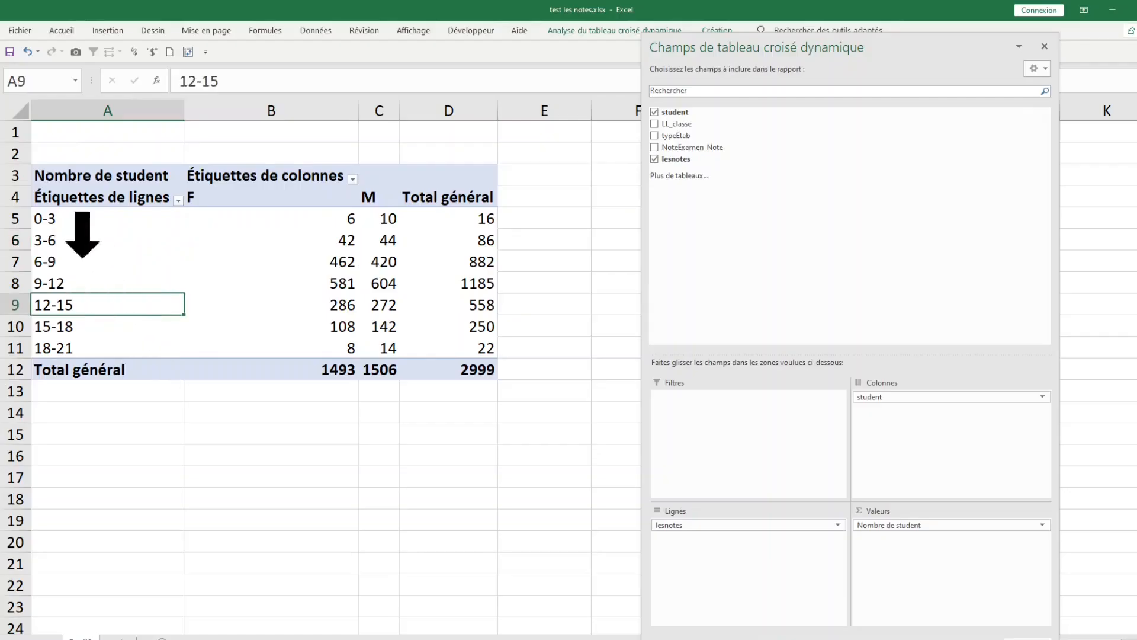
{"action": "left_click", "coordinate": [78, 240]}
{"action": "right_click", "coordinate": [92, 244]}
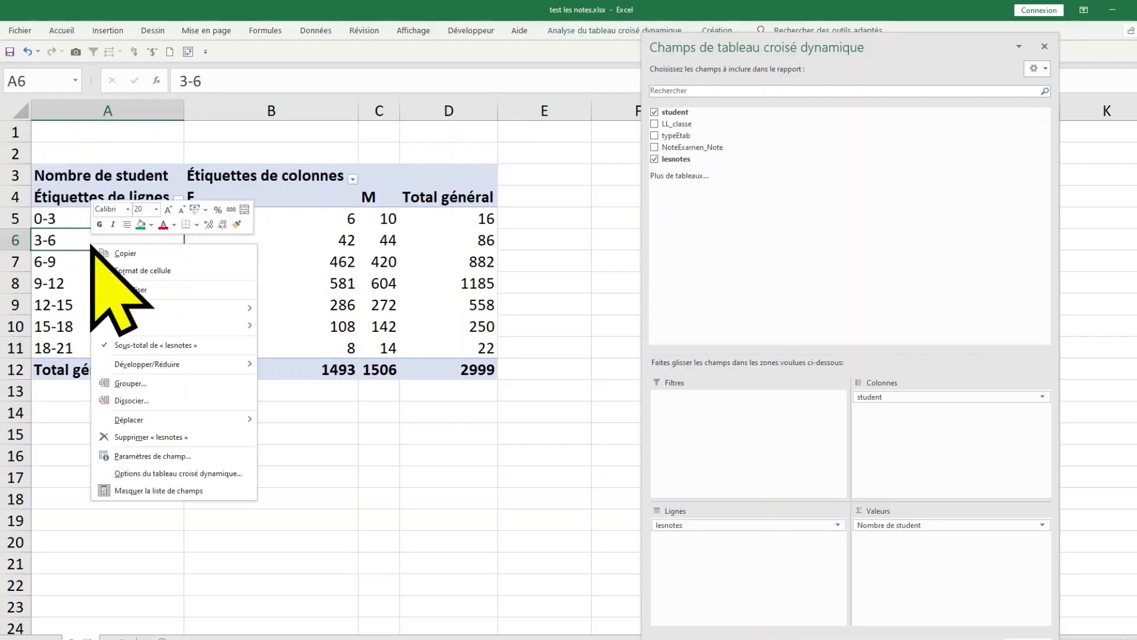
{"action": "left_click", "coordinate": [157, 383]}
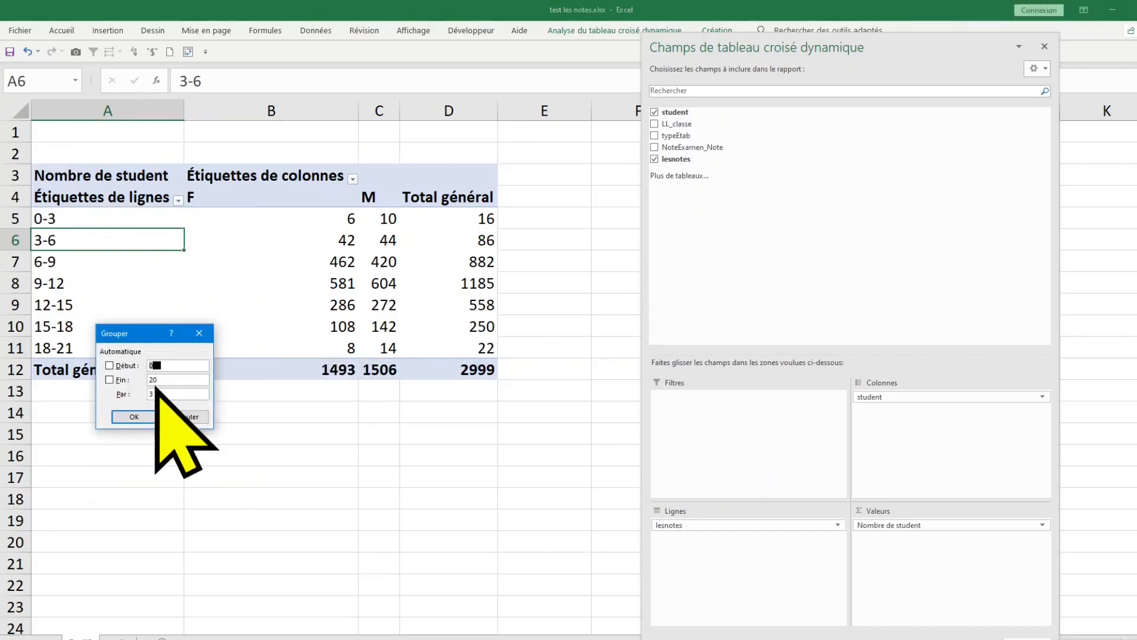
{"action": "left_click", "coordinate": [196, 394]}
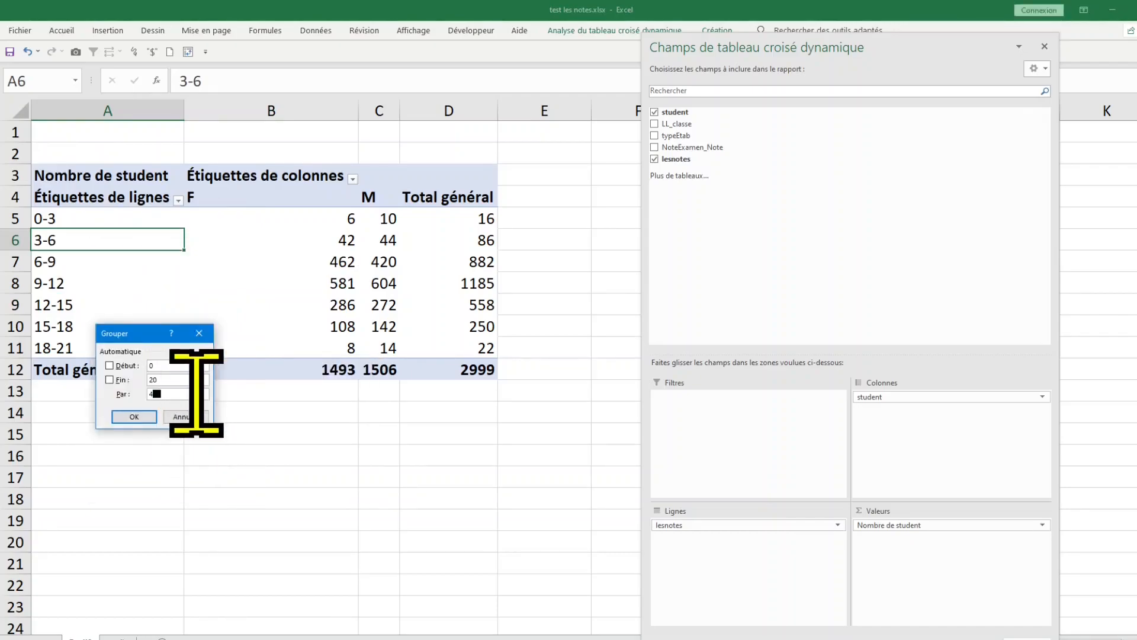
{"action": "type", "text": "4"}
{"action": "key", "text": "Return"}
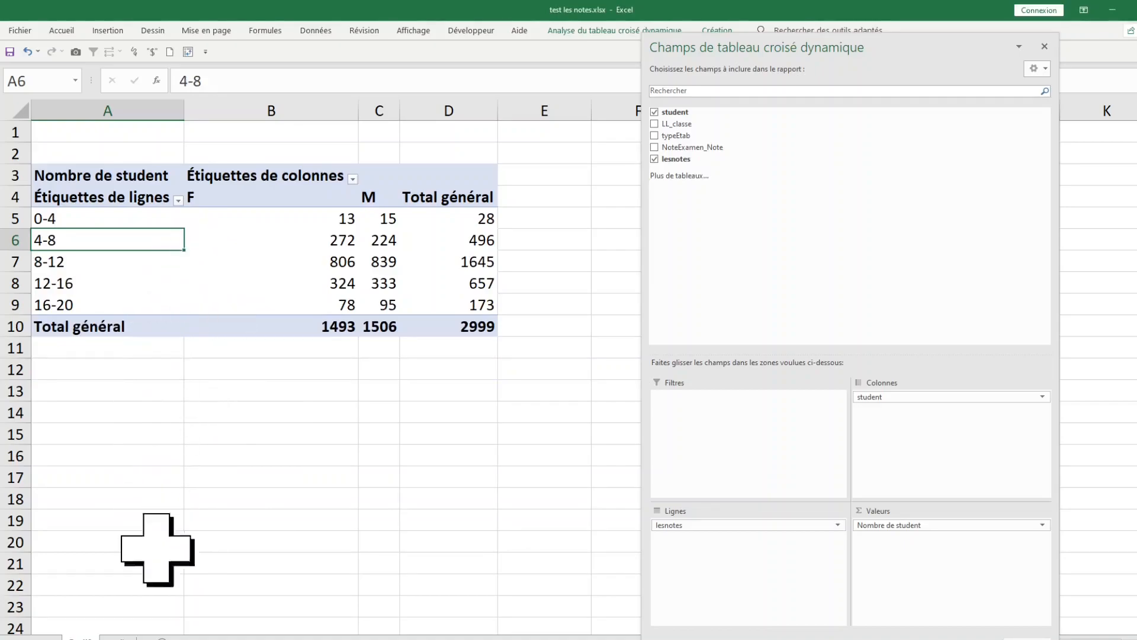
Step: Return to the source data sheet and create a second pivot table from it on a new worksheet
{"action": "left_click", "coordinate": [118, 638]}
{"action": "left_click", "coordinate": [407, 319]}
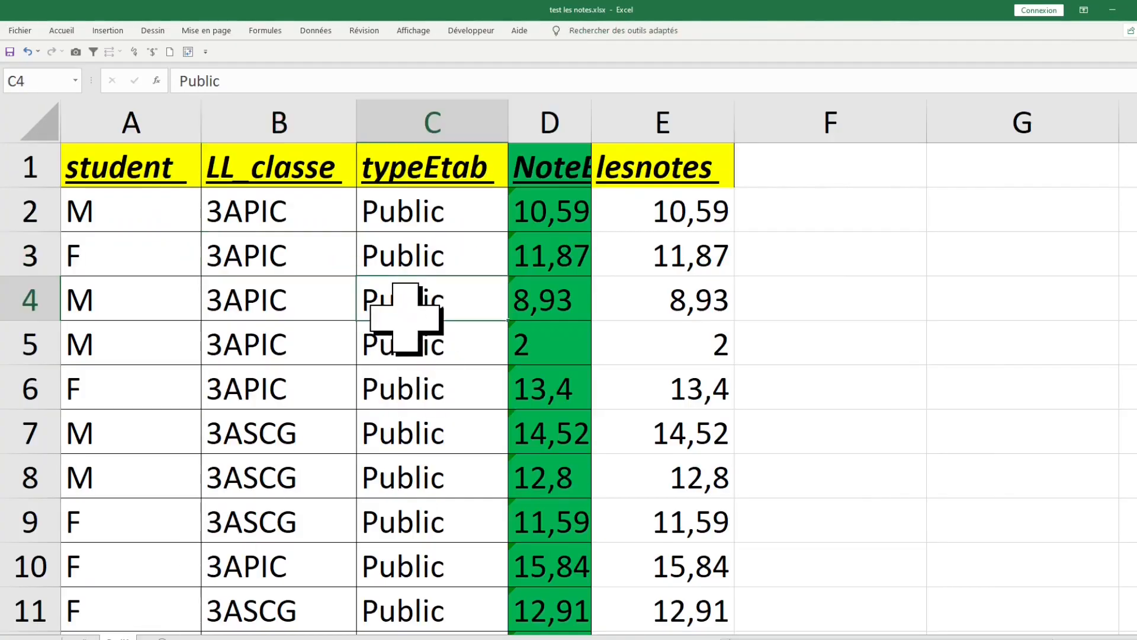
{"action": "left_click", "coordinate": [292, 191]}
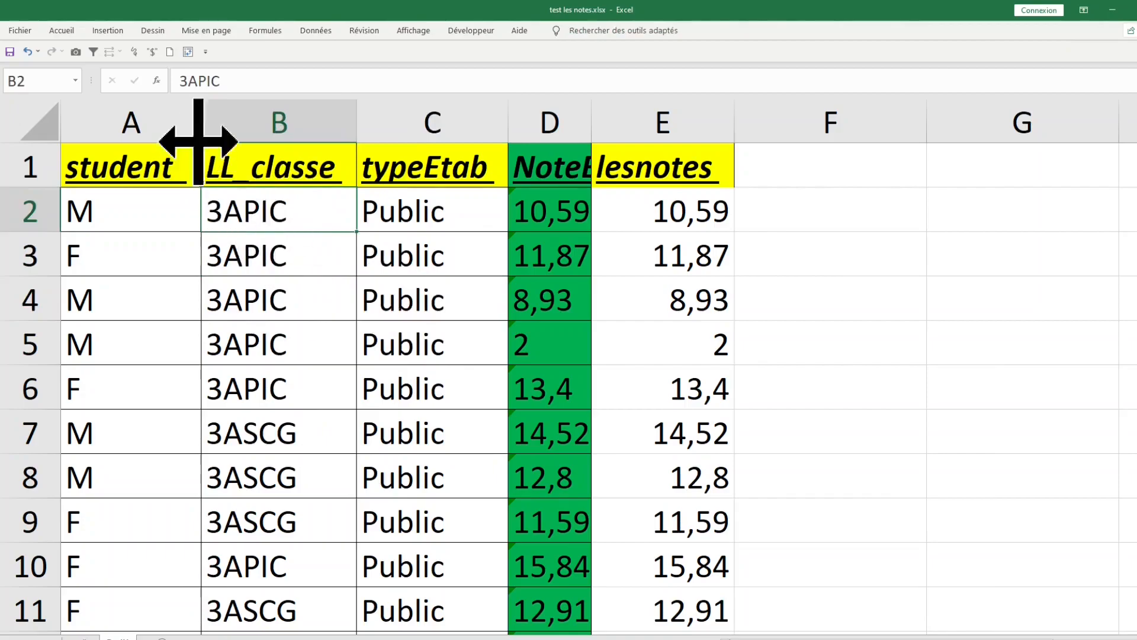
{"action": "left_click", "coordinate": [107, 30]}
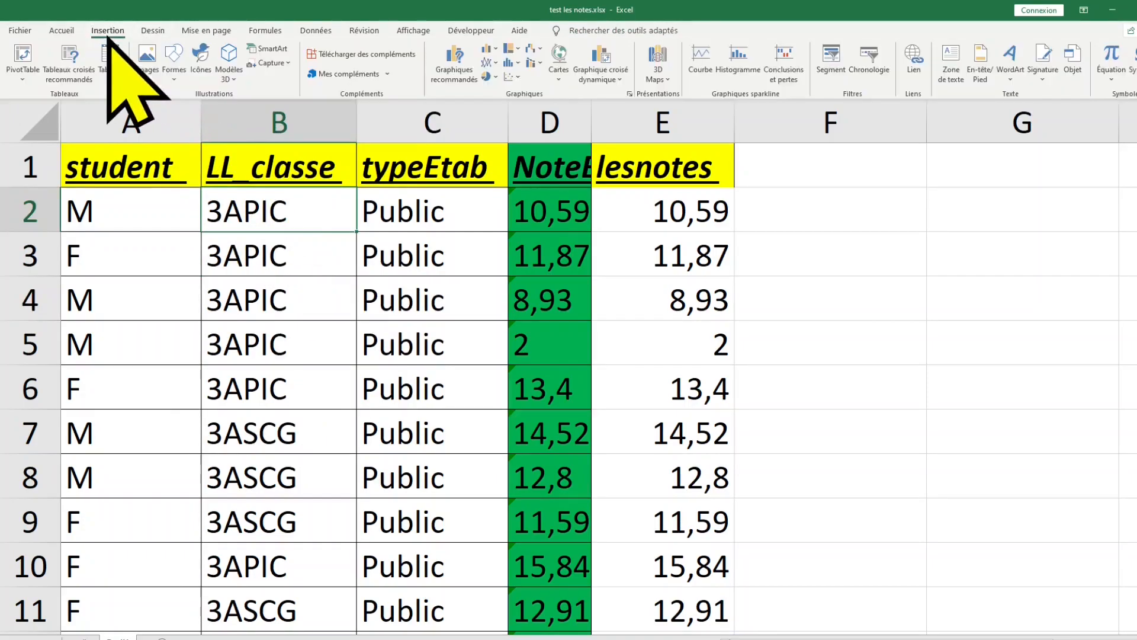
{"action": "left_click", "coordinate": [21, 53]}
{"action": "left_click", "coordinate": [401, 400]}
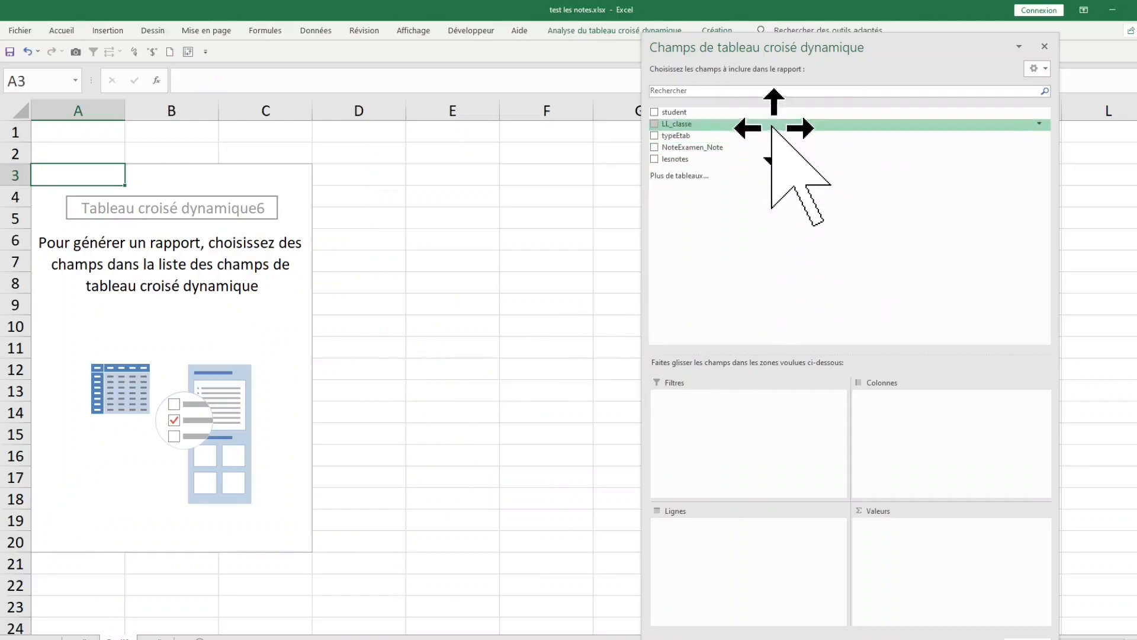
Step: Lay out the new pivot table with LL_classe in rows, lesnotes in columns and the count of LL_classe as values
{"action": "left_click_drag", "start_coordinate": [769, 137], "coordinate": [727, 530]}
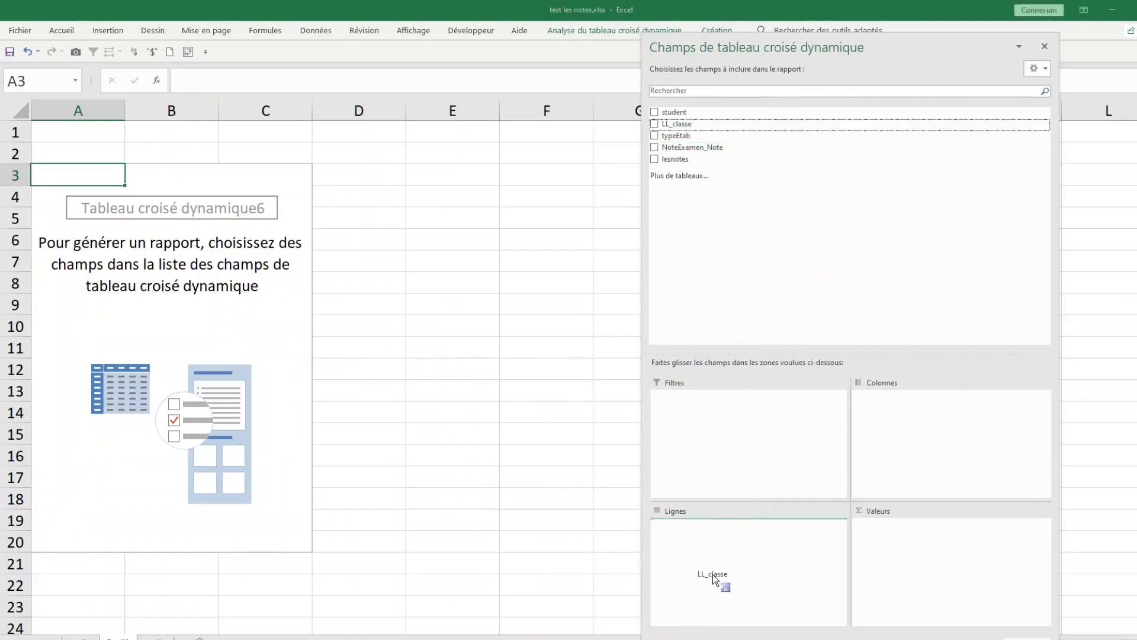
{"action": "left_click_drag", "start_coordinate": [715, 579], "coordinate": [715, 576]}
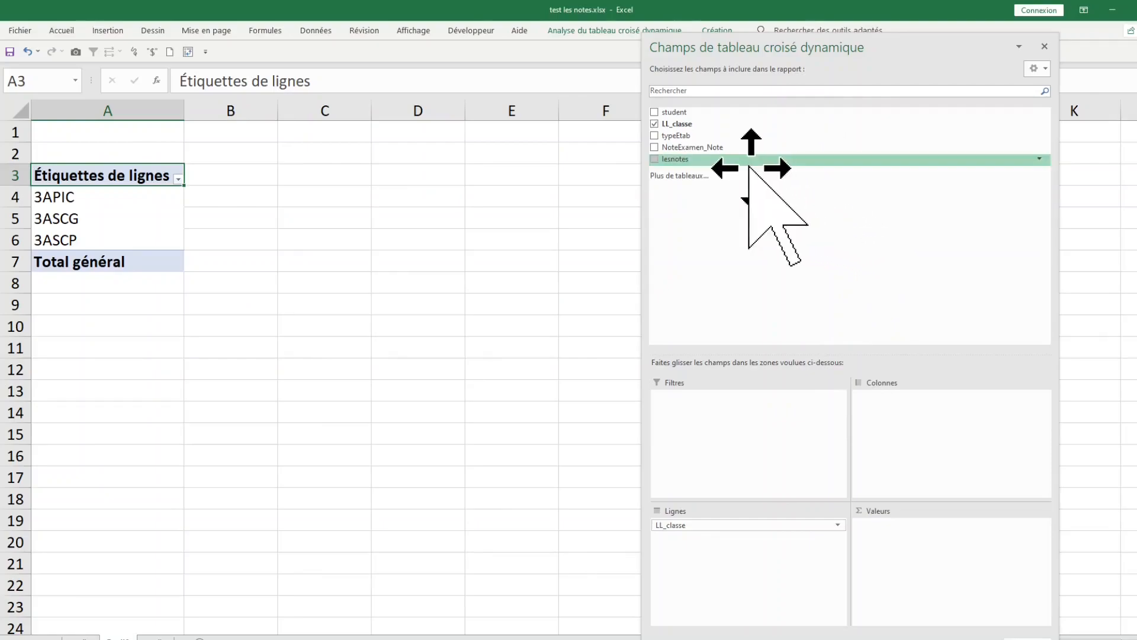
{"action": "left_click_drag", "start_coordinate": [749, 167], "coordinate": [790, 237]}
{"action": "left_click_drag", "start_coordinate": [910, 424], "coordinate": [912, 422]}
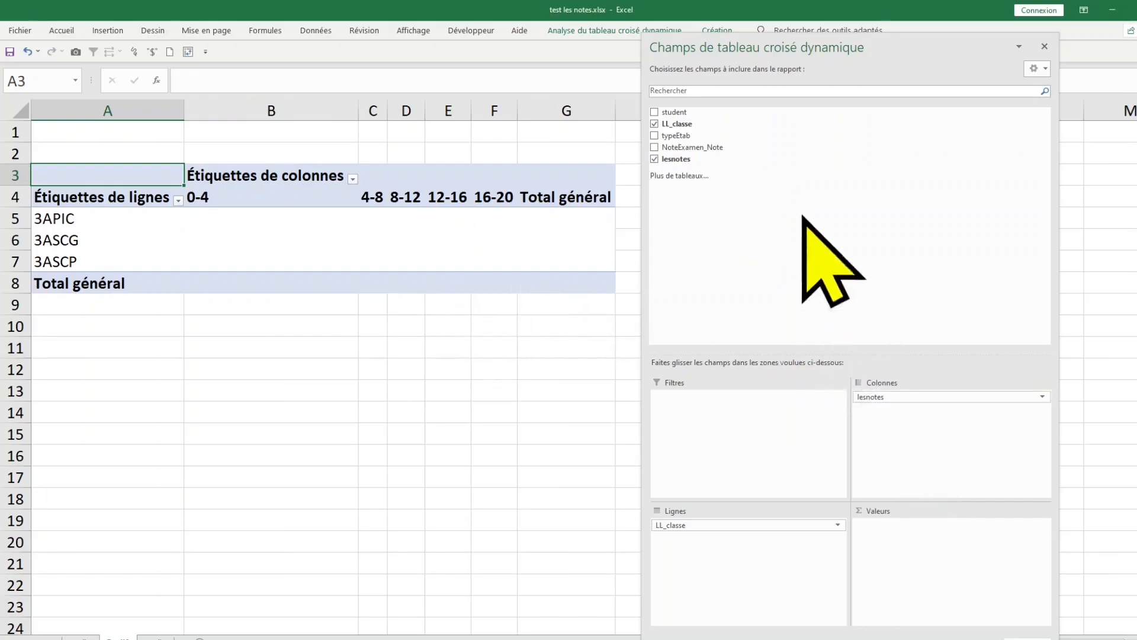
{"action": "left_click_drag", "start_coordinate": [750, 124], "coordinate": [861, 436]}
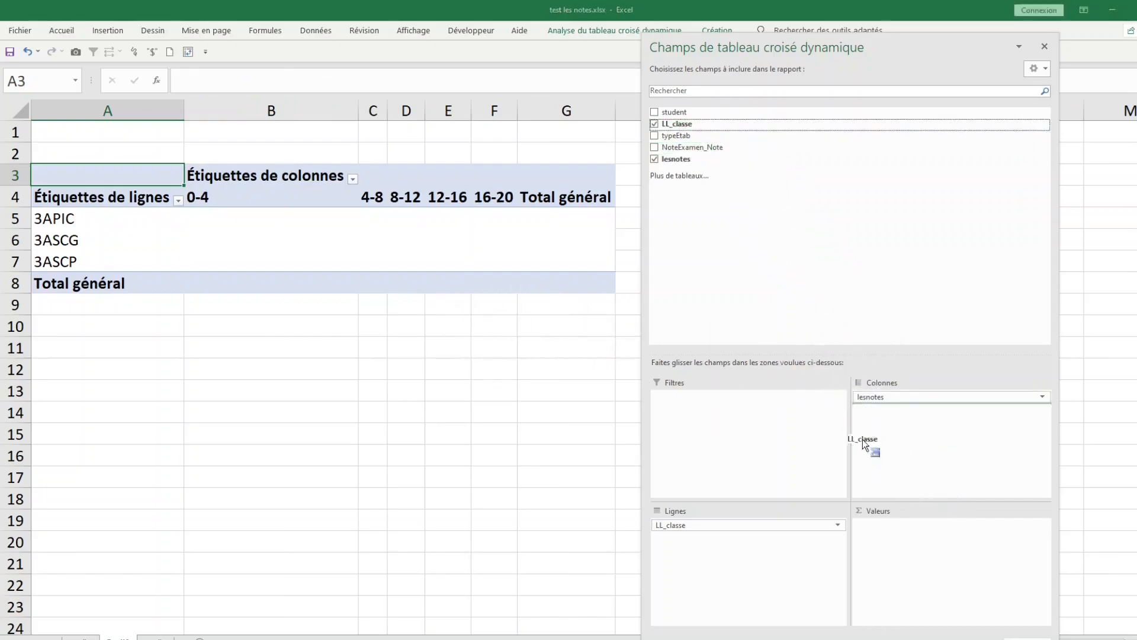
{"action": "left_click_drag", "start_coordinate": [905, 570], "coordinate": [903, 568]}
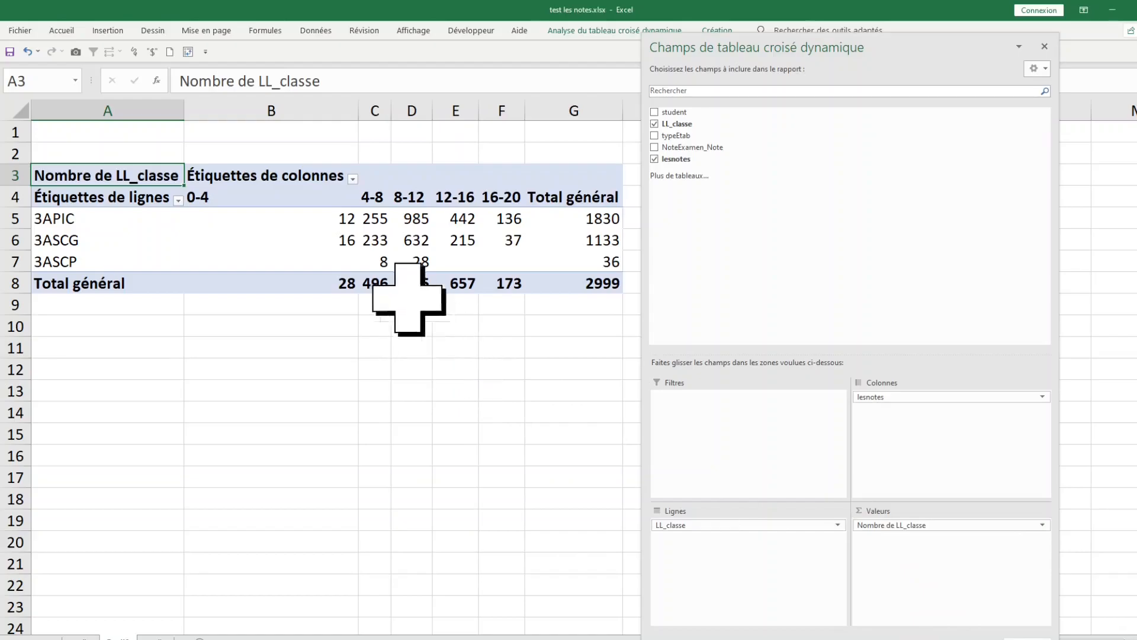
Step: Regroup the lesnotes column labels from 0 to 20 in intervals of 2
{"action": "left_click", "coordinate": [353, 190]}
{"action": "left_click", "coordinate": [373, 413]}
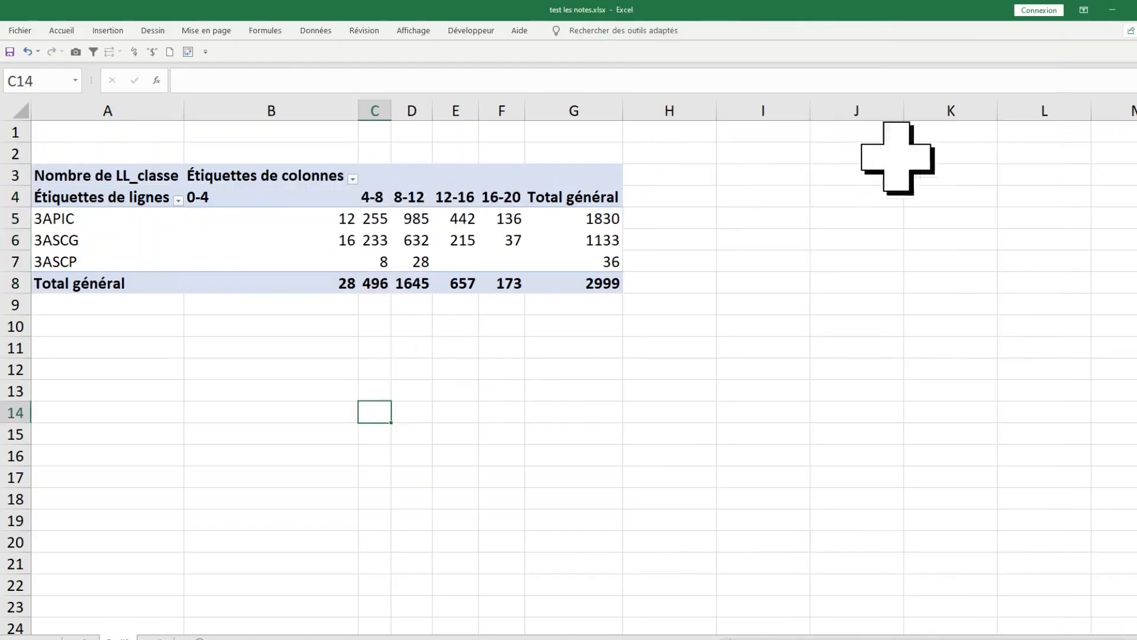
{"action": "left_click", "coordinate": [322, 191]}
{"action": "left_click", "coordinate": [304, 195]}
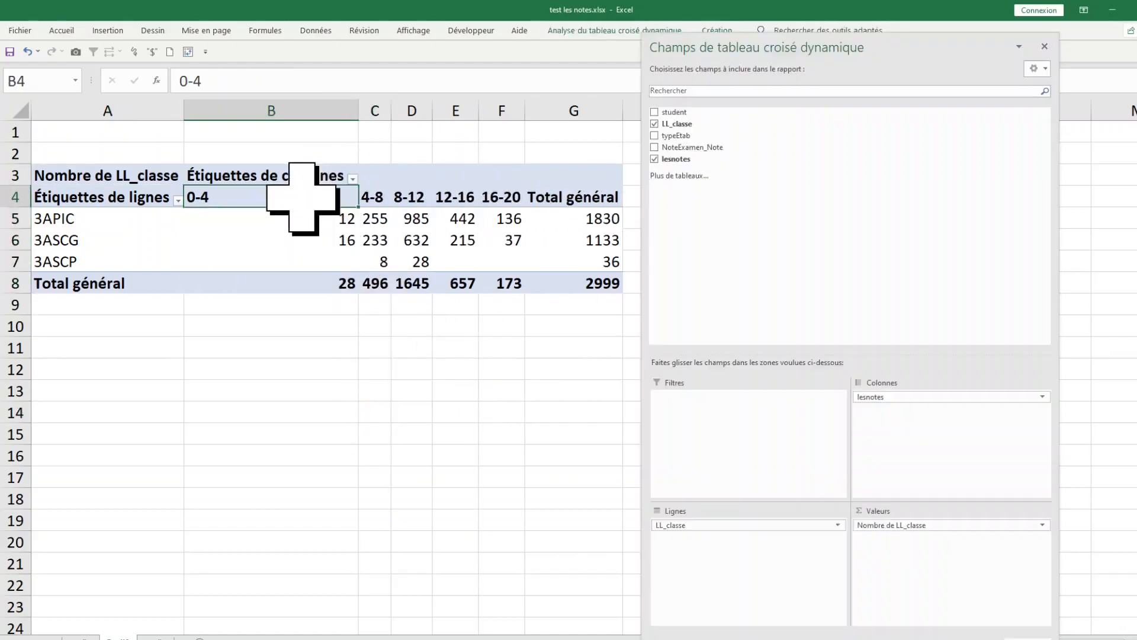
{"action": "right_click", "coordinate": [304, 197]}
{"action": "left_click", "coordinate": [343, 334]}
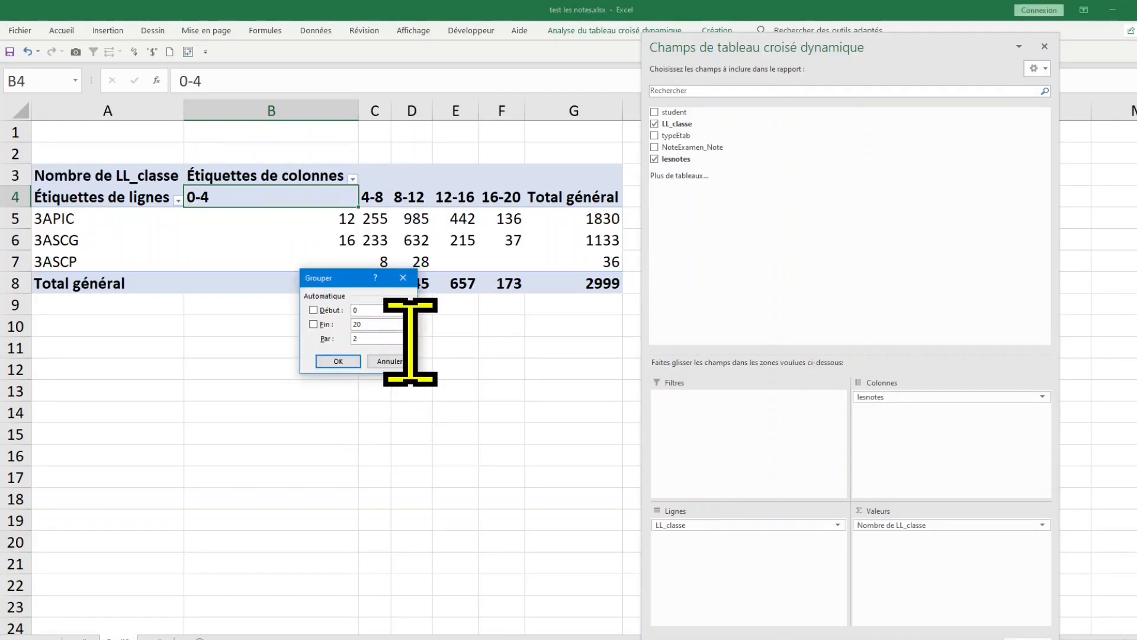
{"action": "key", "text": "Return"}
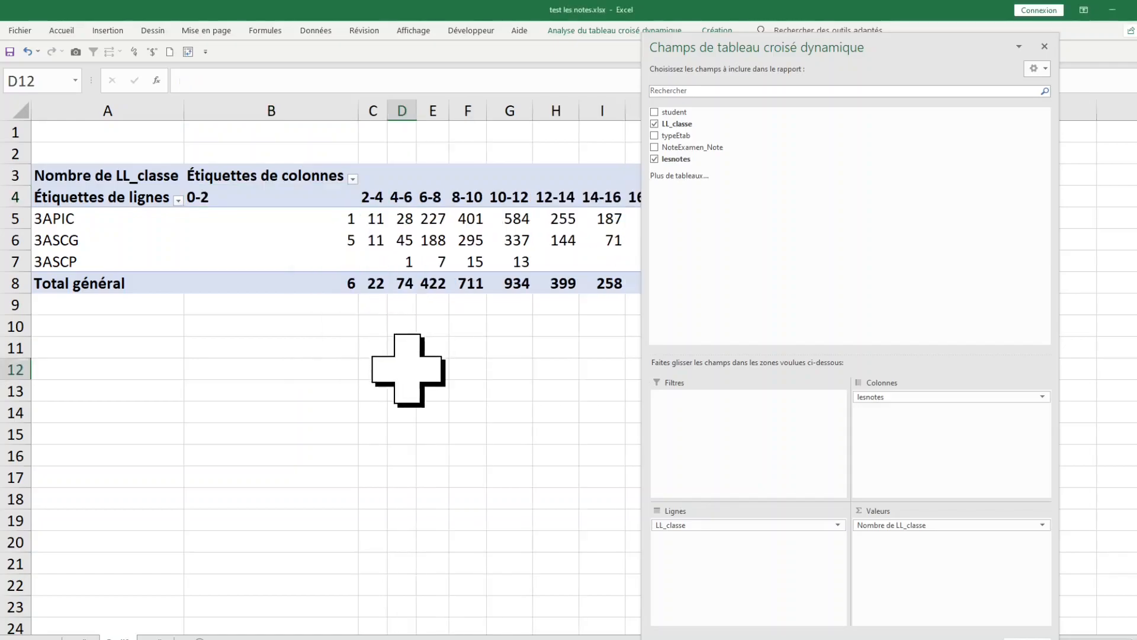
Step: Create another pivot table on a new worksheet from only the lesnotes column, Feuil1!$E:$E, and place lesnotes in its rows
{"action": "left_click", "coordinate": [409, 370]}
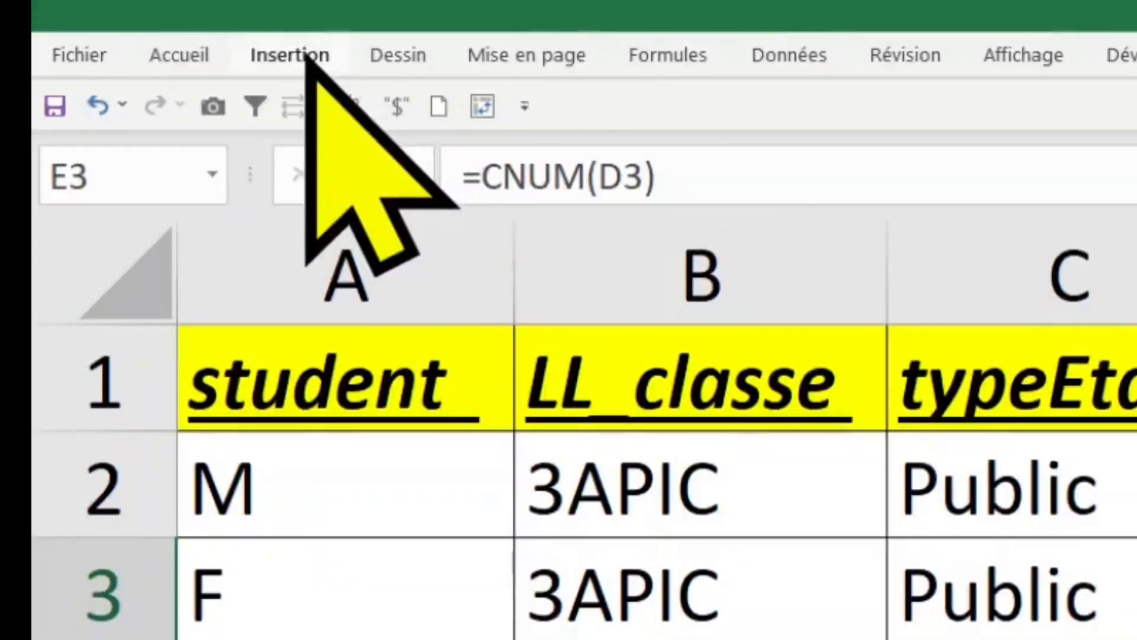
{"action": "left_click", "coordinate": [307, 57]}
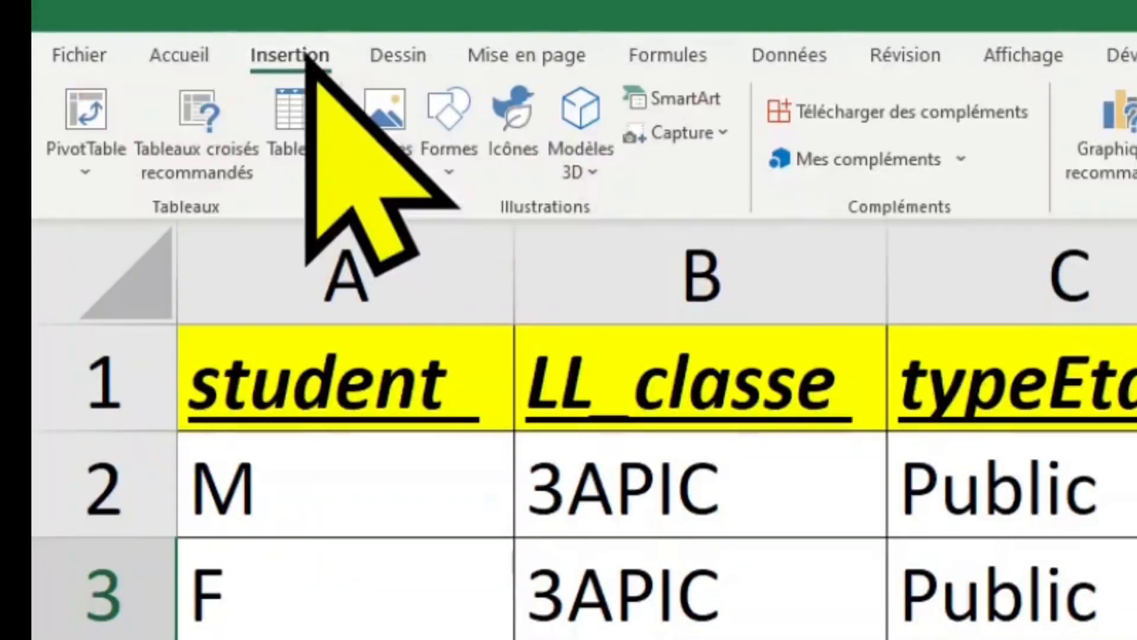
{"action": "left_click", "coordinate": [114, 111]}
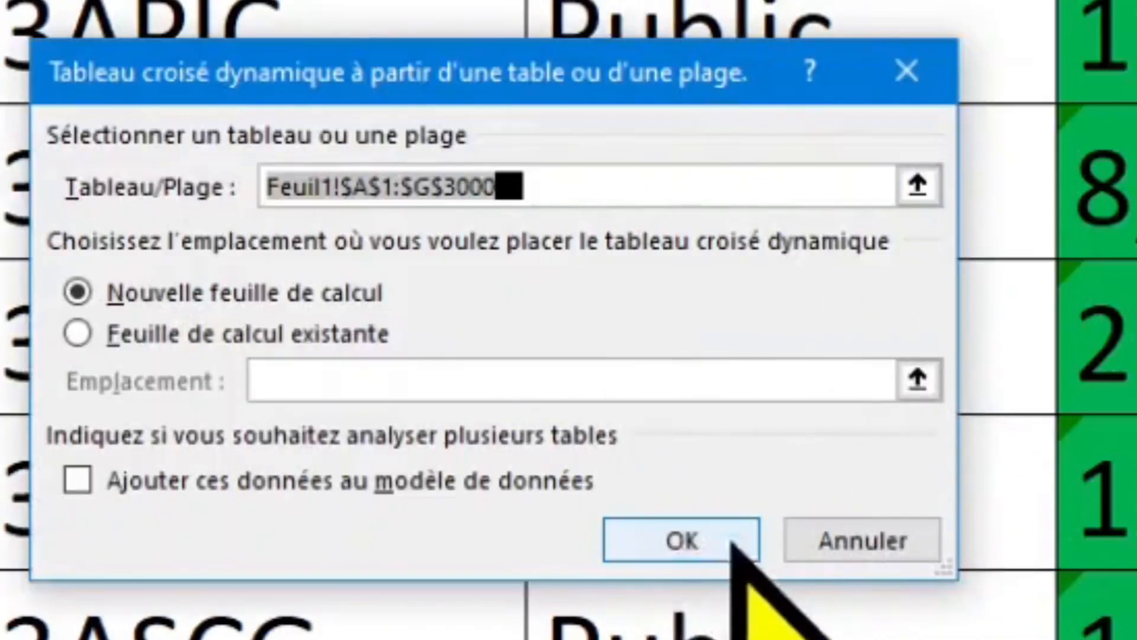
{"action": "left_click", "coordinate": [777, 71]}
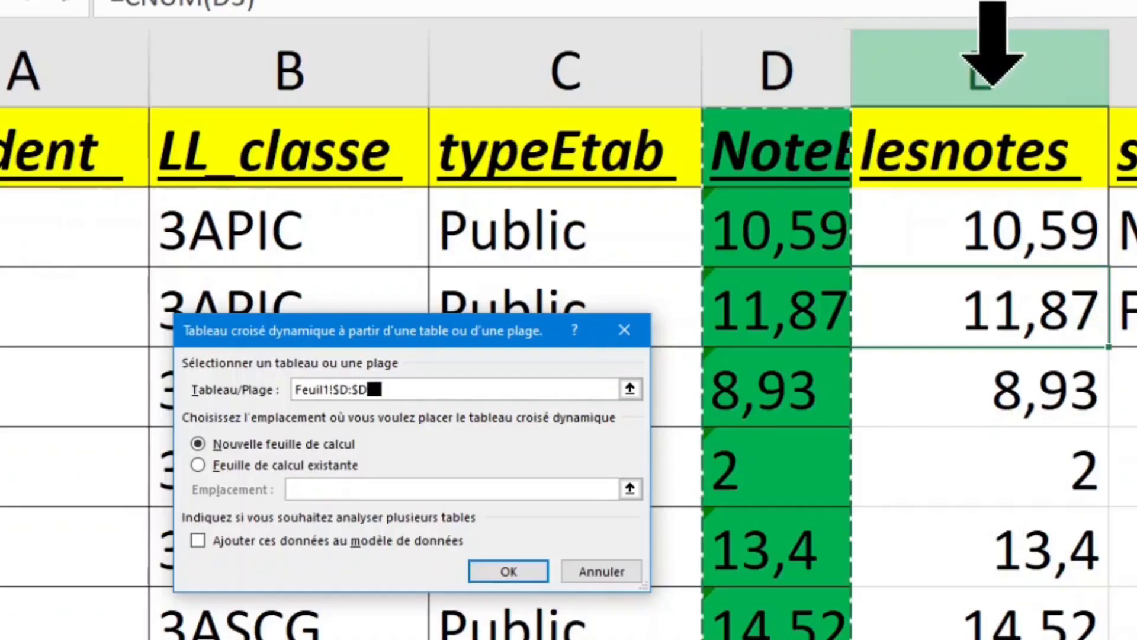
{"action": "left_click", "coordinate": [980, 71]}
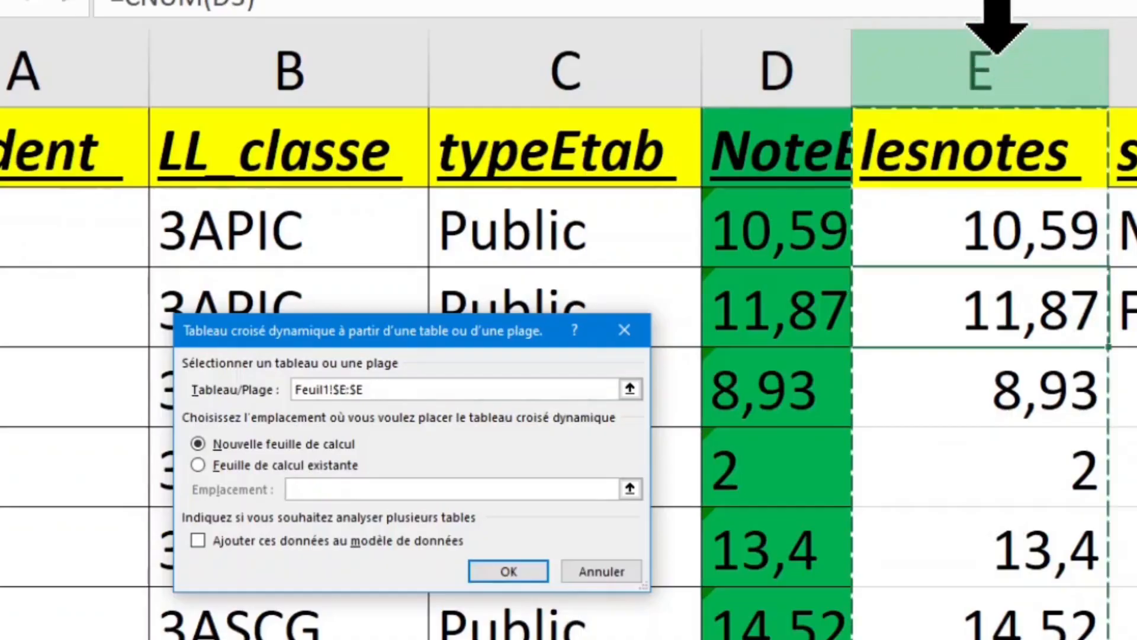
{"action": "left_click", "coordinate": [508, 571]}
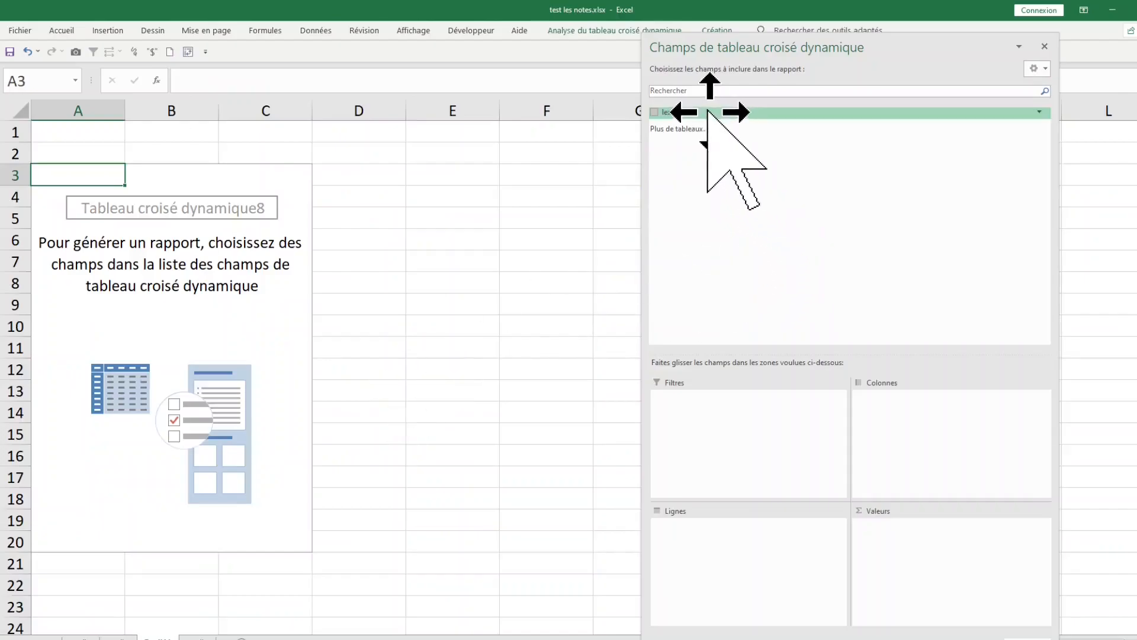
{"action": "left_click_drag", "start_coordinate": [708, 111], "coordinate": [702, 510]}
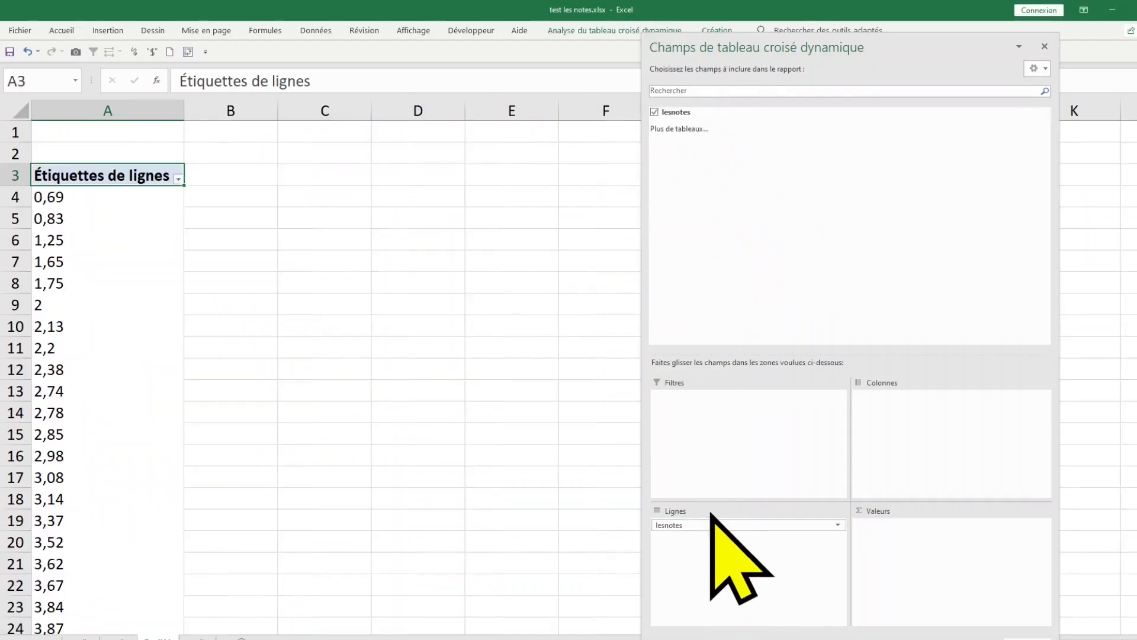